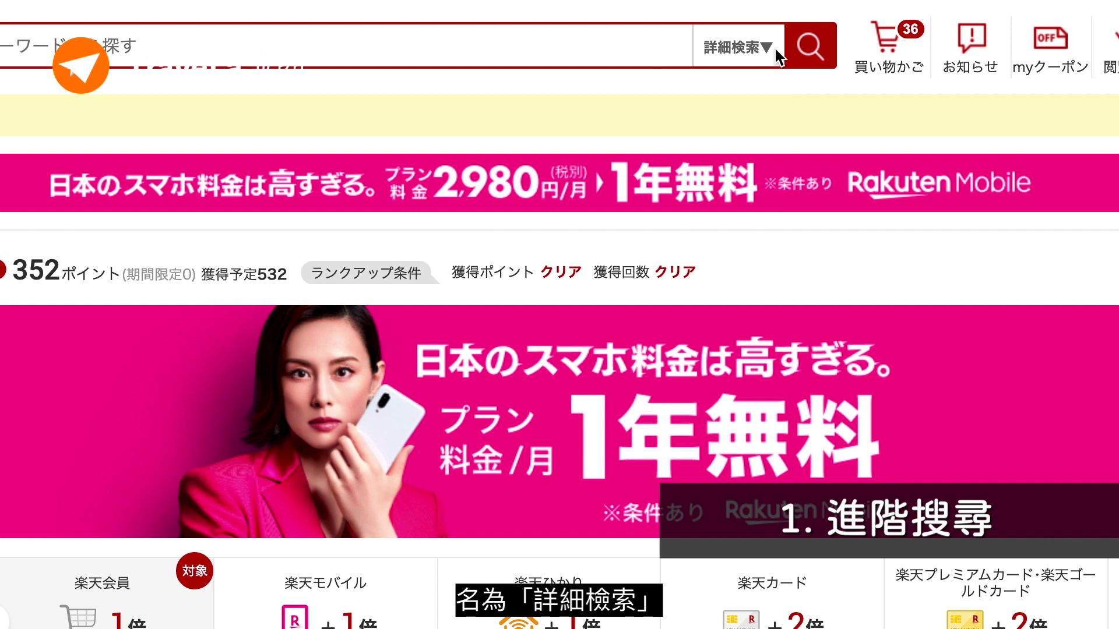
Step: Fill in the advanced search with the keywords ハンドバッグ ブラック and a price range of 5000 to 15000 yen
left_click(762, 42)
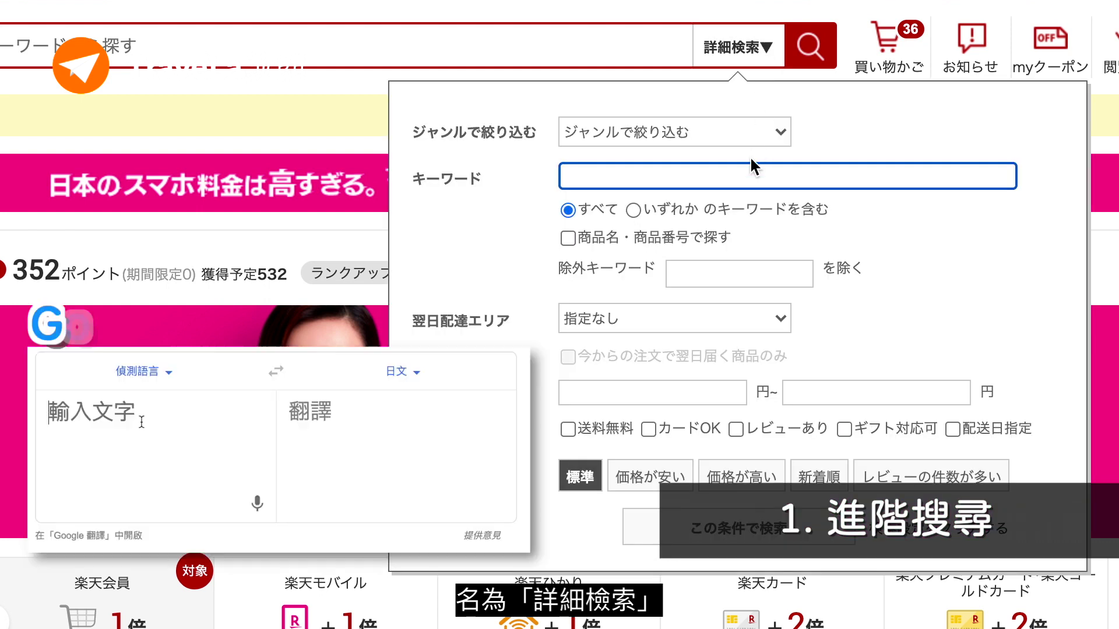
type("ハンドバッグブラック")
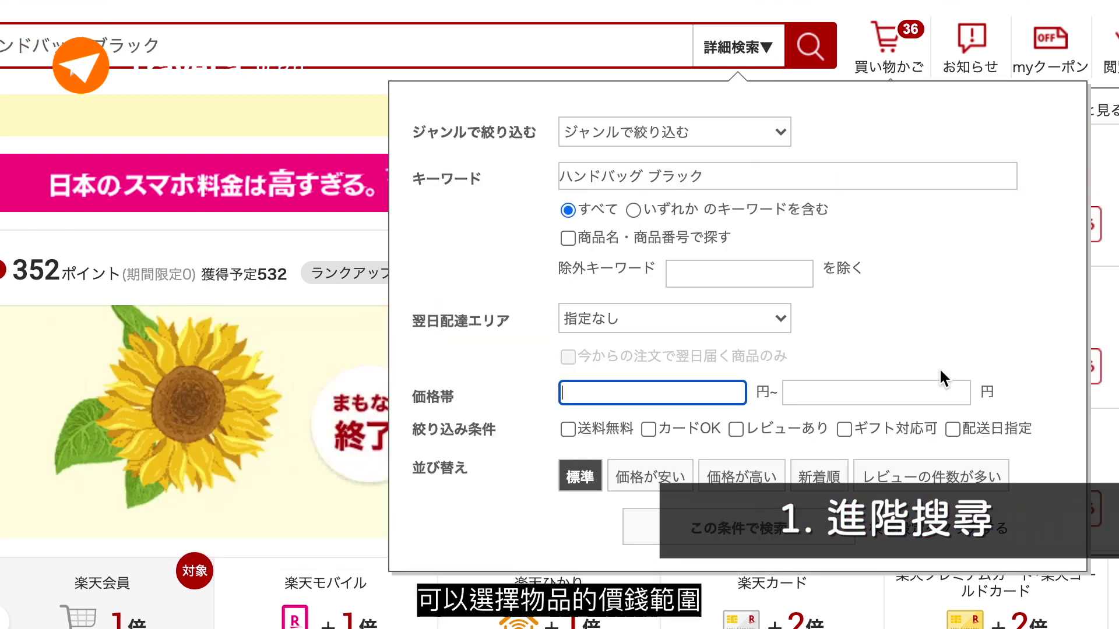
type("5000")
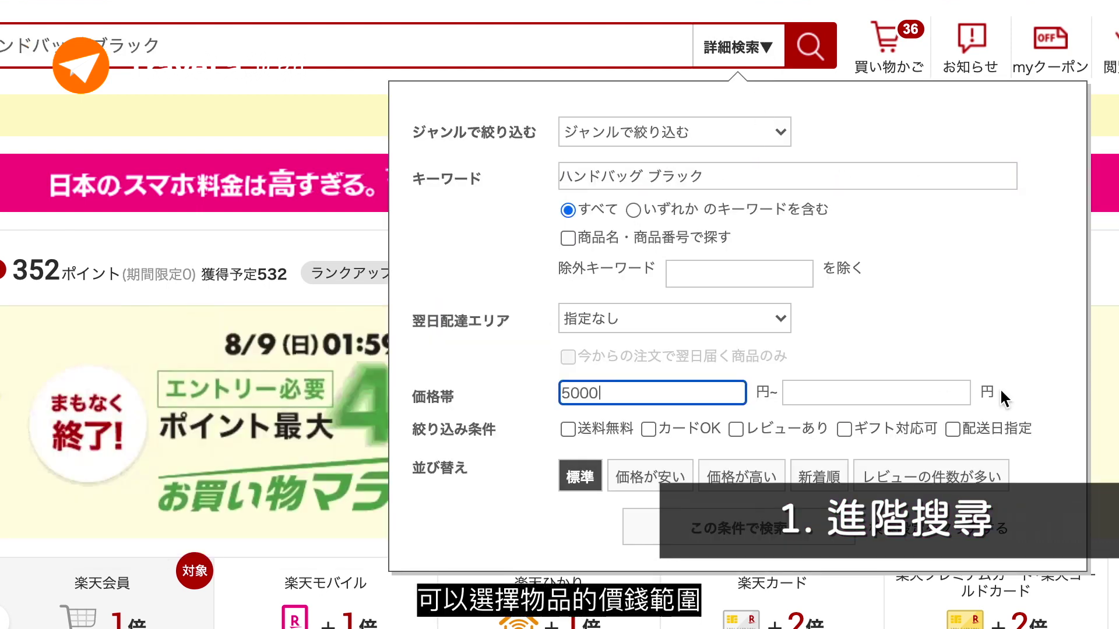
left_click(948, 394)
type("15000")
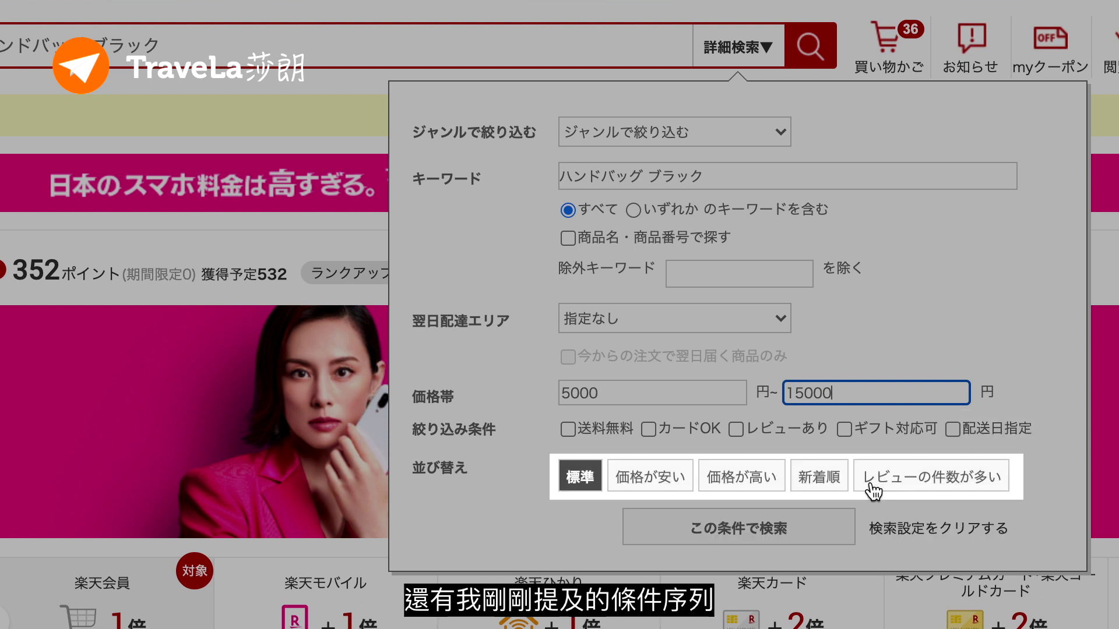
Step: Sort by most reviews (レビューの件数が多い), limit to free shipping (送料無料), and run the advanced search
left_click(872, 488)
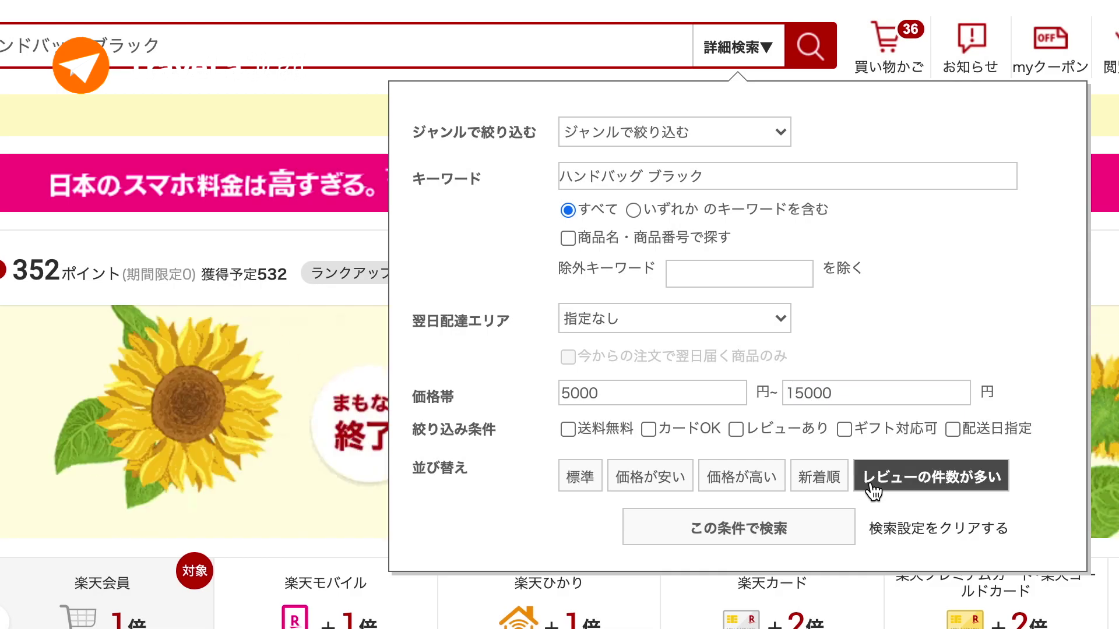
left_click(569, 429)
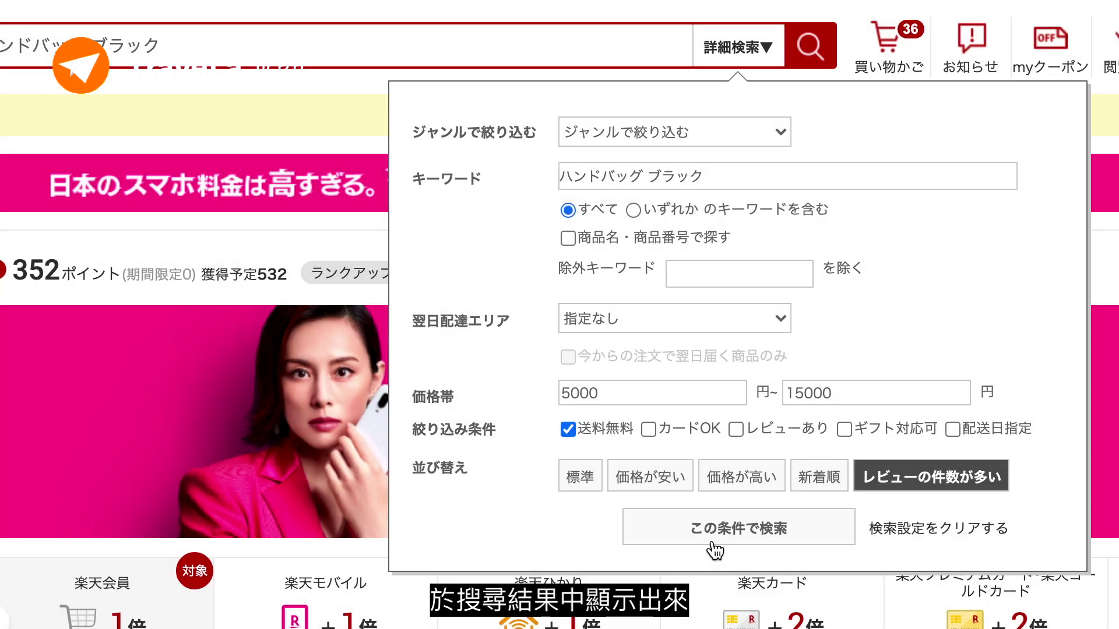
left_click(714, 550)
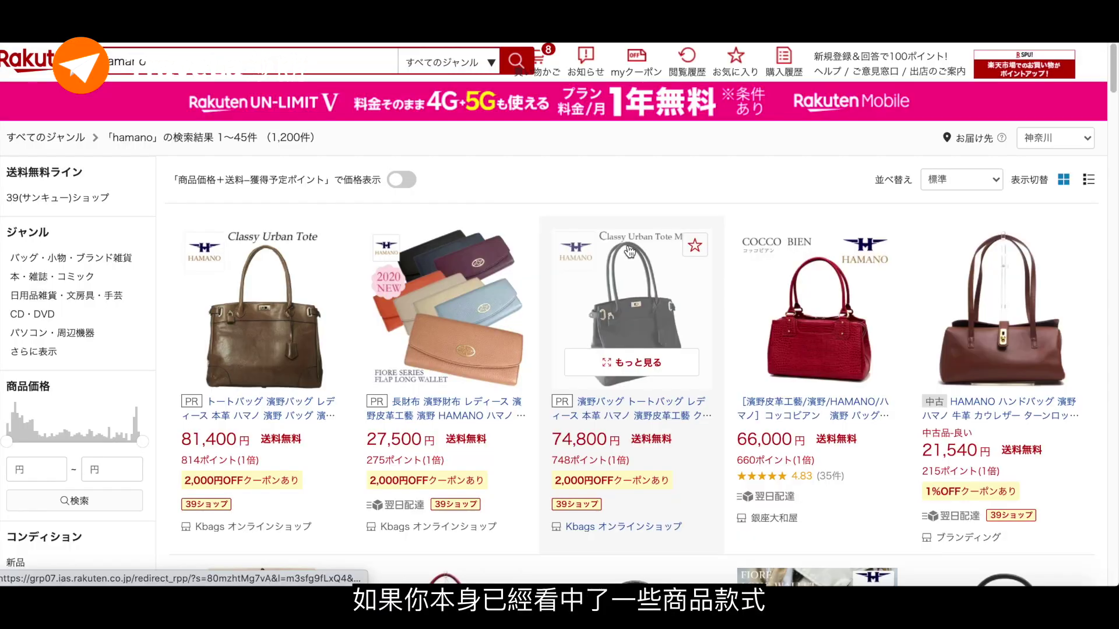
Step: Open the grey HAMANO tote bag from the hamano search results and show its related products
left_click(636, 297)
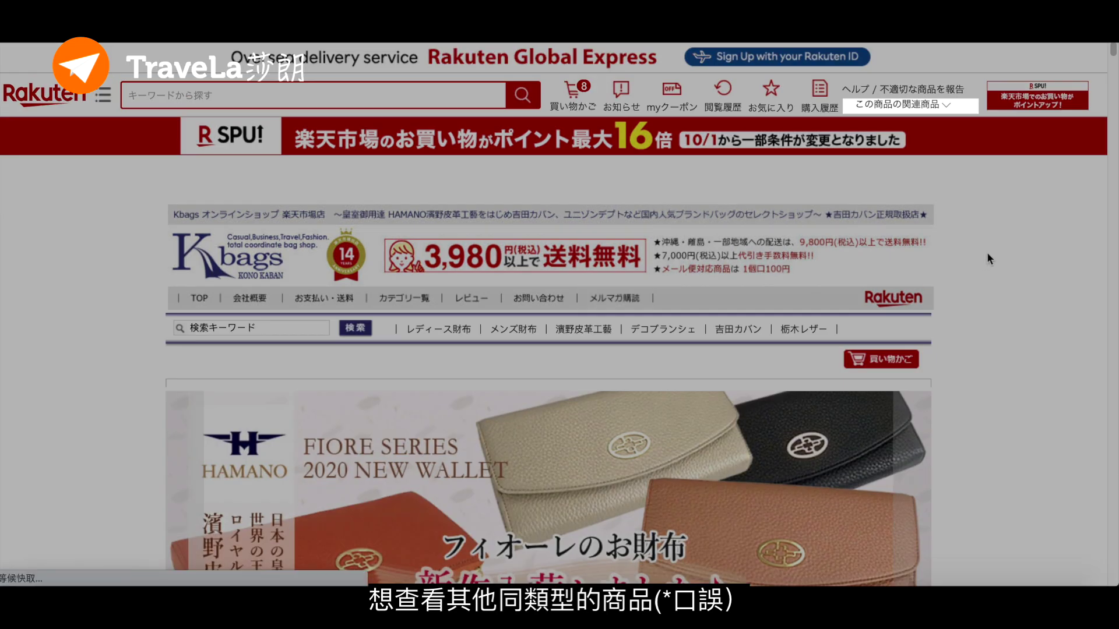
left_click(936, 106)
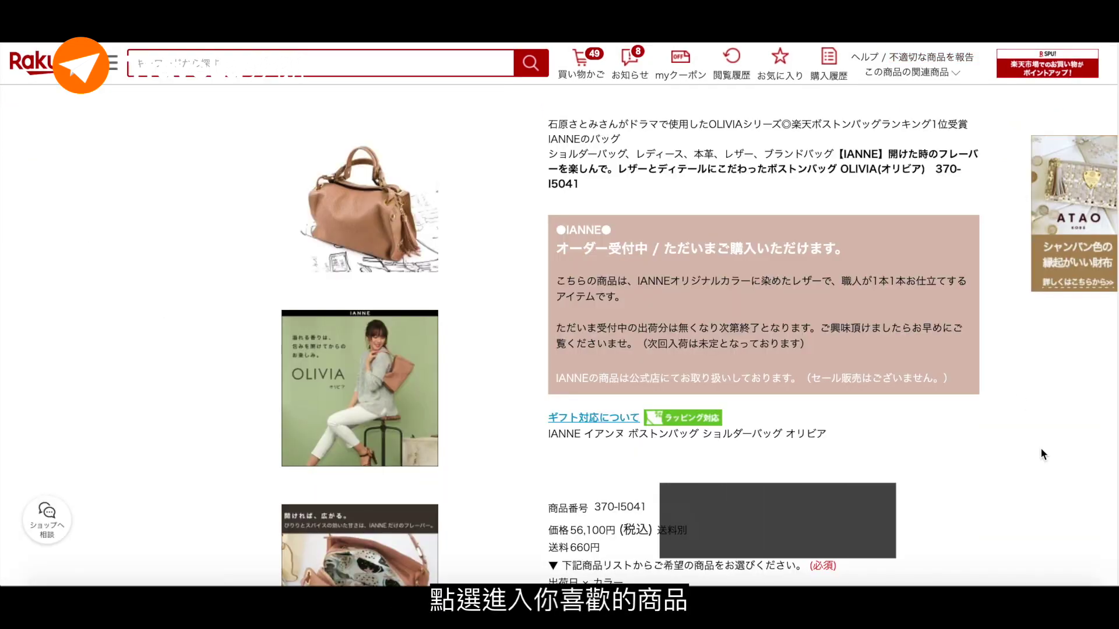
Step: Choose the キャラメルカフェ colour shipping around 9月8日 for the IANNE OLIVIA bag and add it to the cart
scroll(1040, 448, "down", 10)
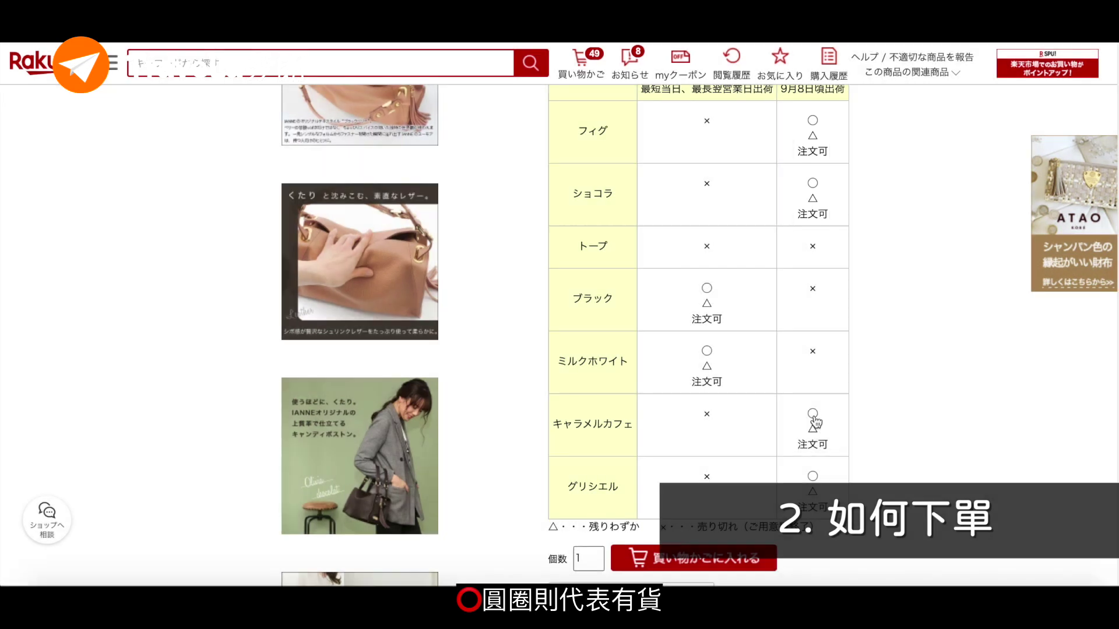
left_click(813, 414)
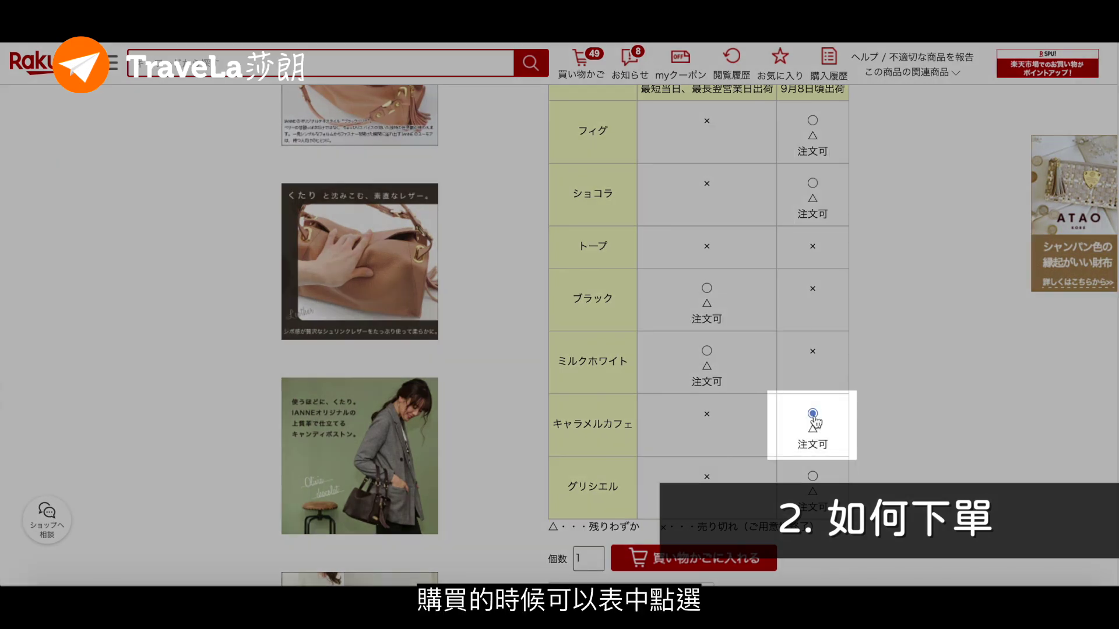
scroll(965, 423, "down", 3)
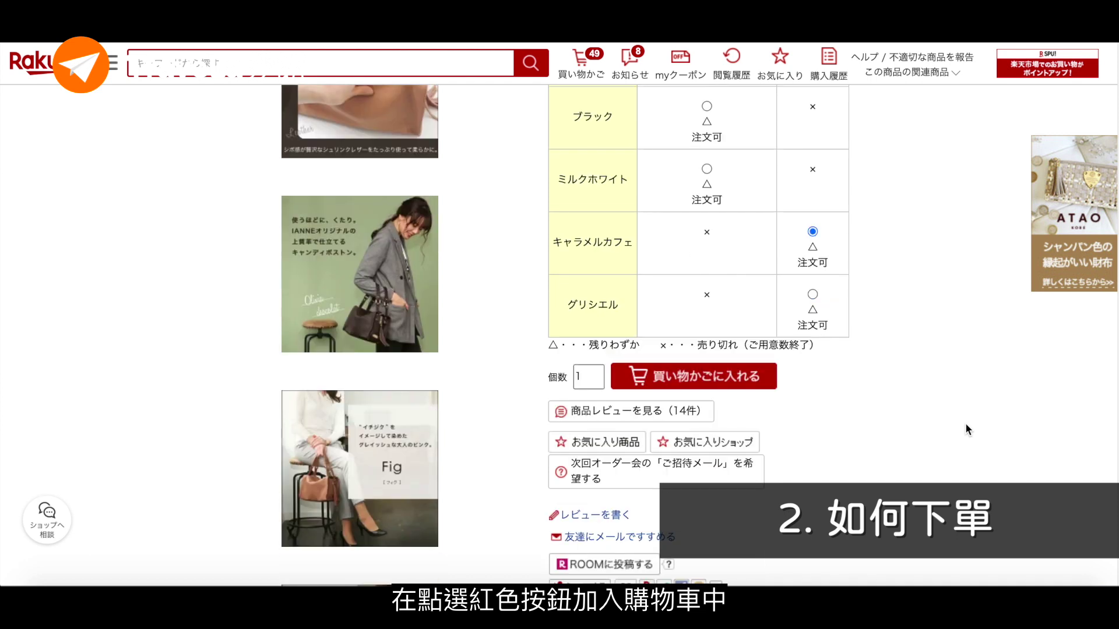
scroll(965, 430, "down", 4)
left_click(590, 141)
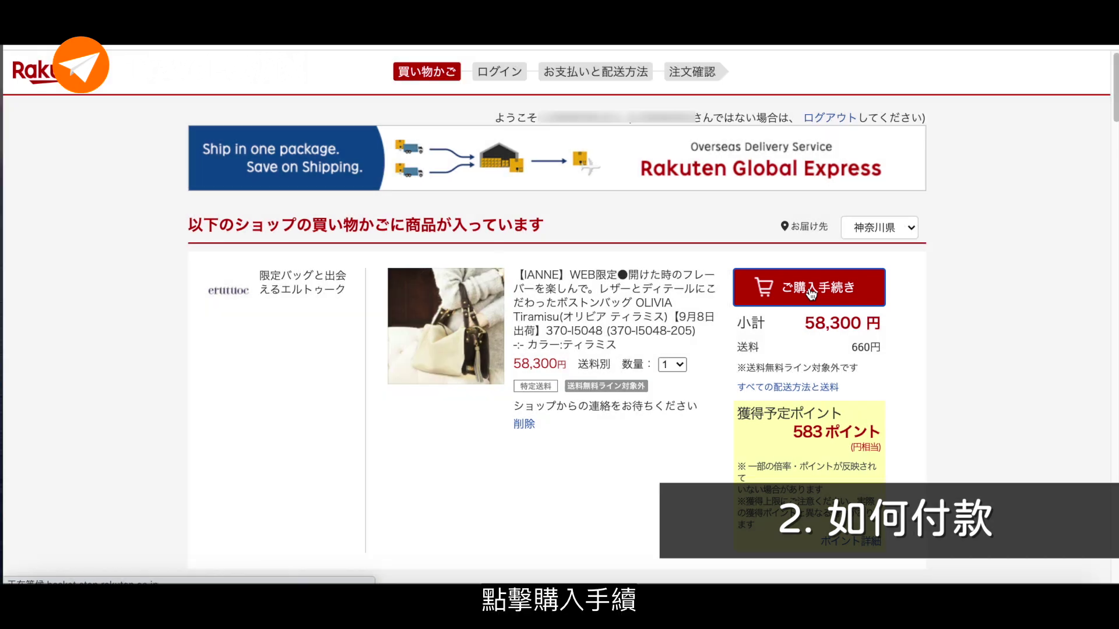
Step: Check out the bag, adding a credit card with its number, expiry date and cardholder name, and set its payment to 12回
left_click(811, 289)
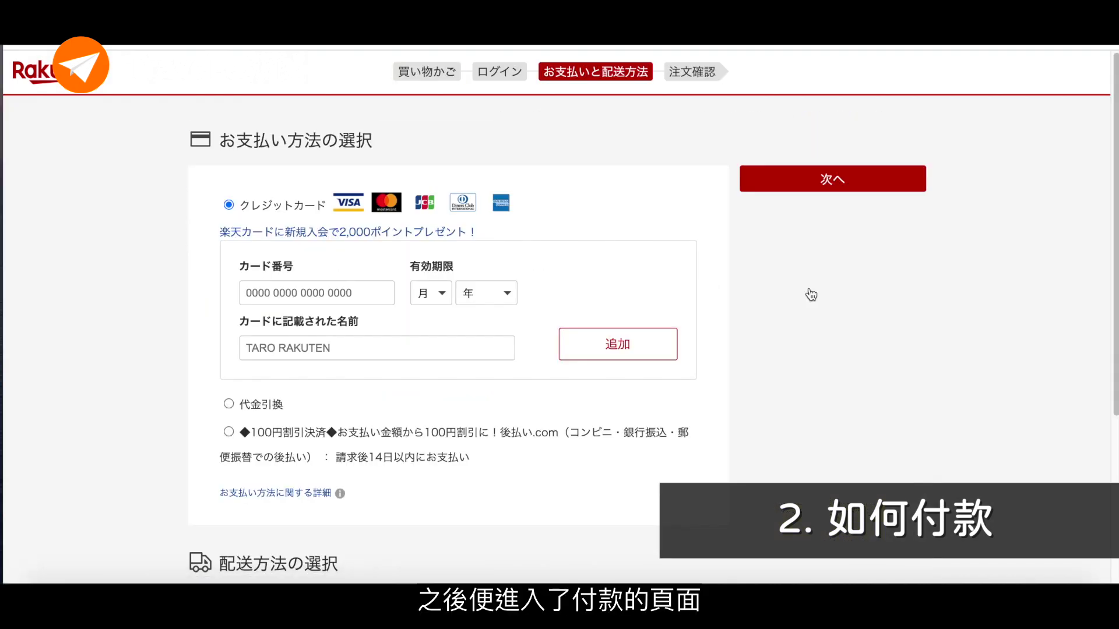
left_click(306, 292)
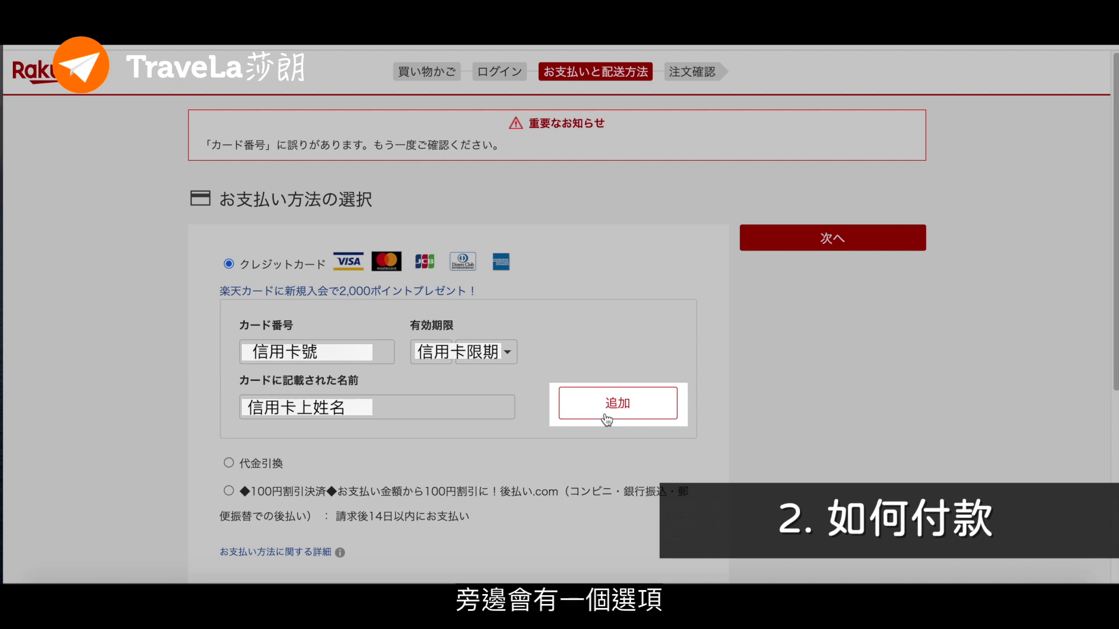
left_click(606, 414)
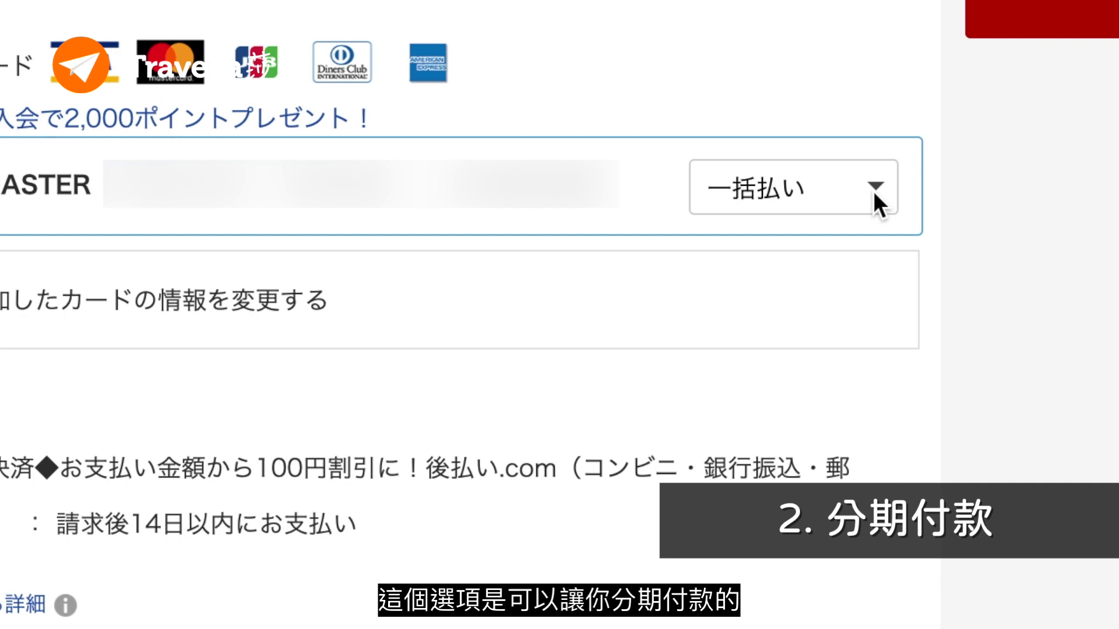
left_click(873, 191)
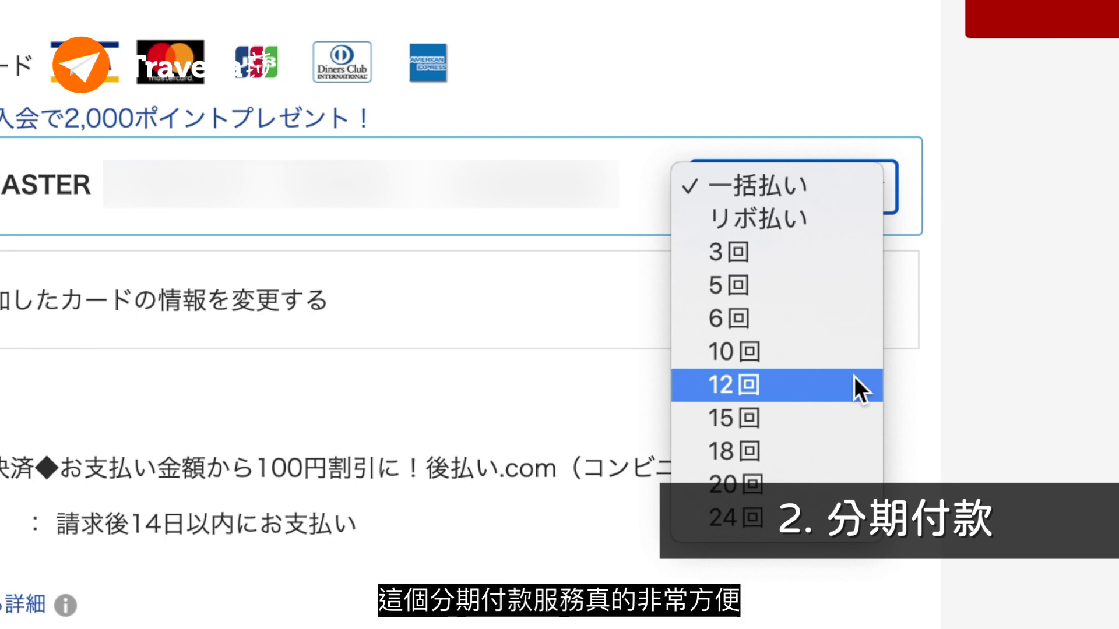
left_click(854, 376)
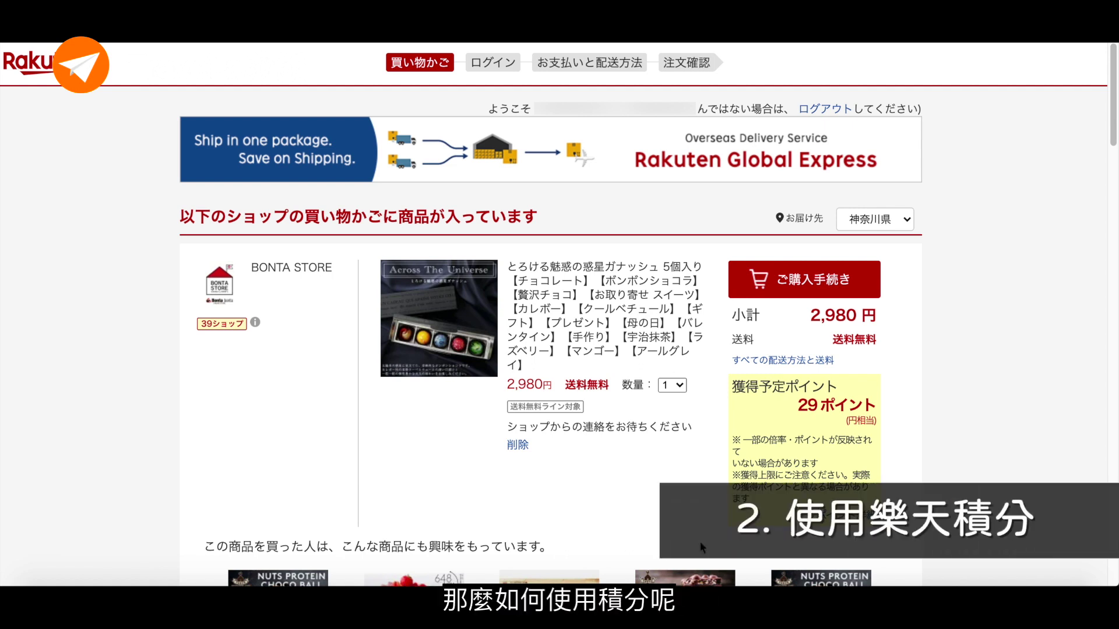
Step: Proceed to purchase the BONTA STORE chocolates and open the order's points usage for changing
left_click(833, 286)
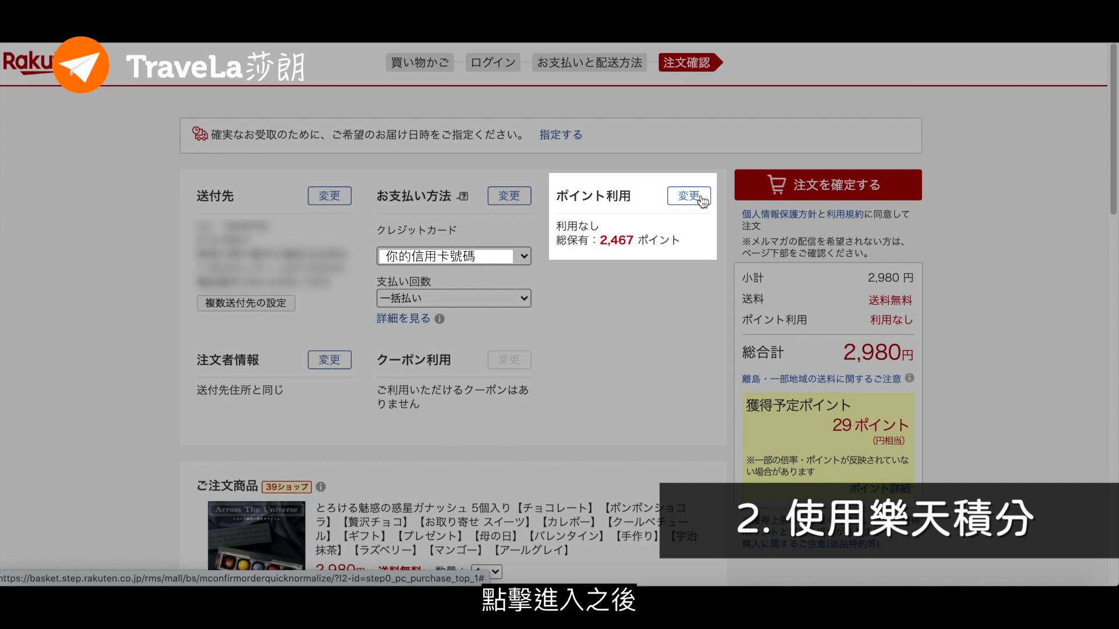
left_click(699, 197)
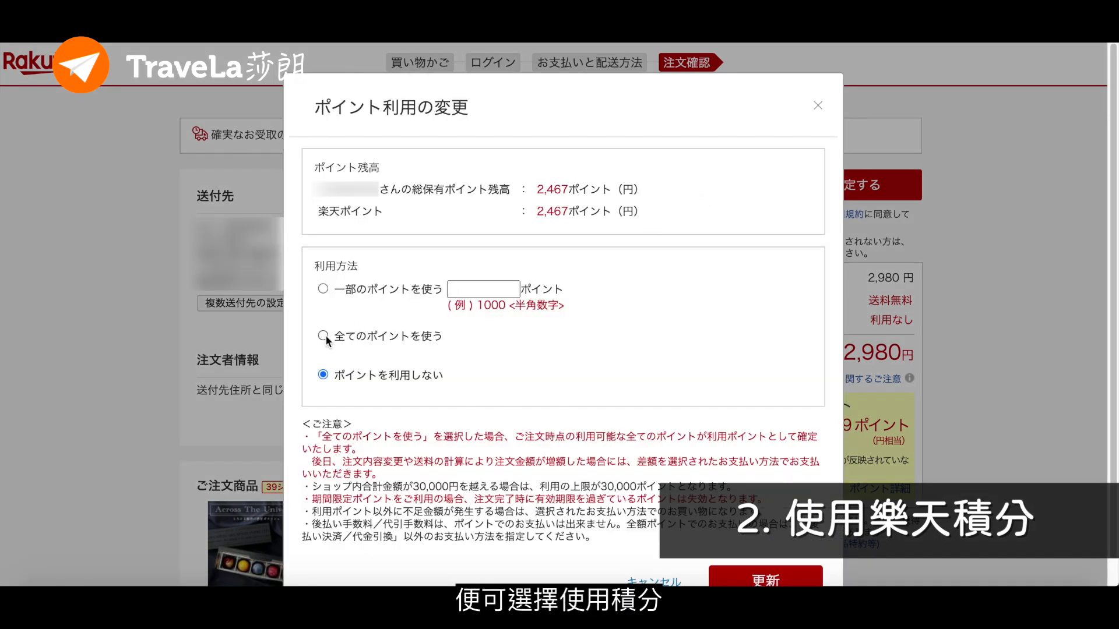
Step: Set the order to use part of the points, 2000
left_click(322, 289)
left_click(482, 289)
type("2000")
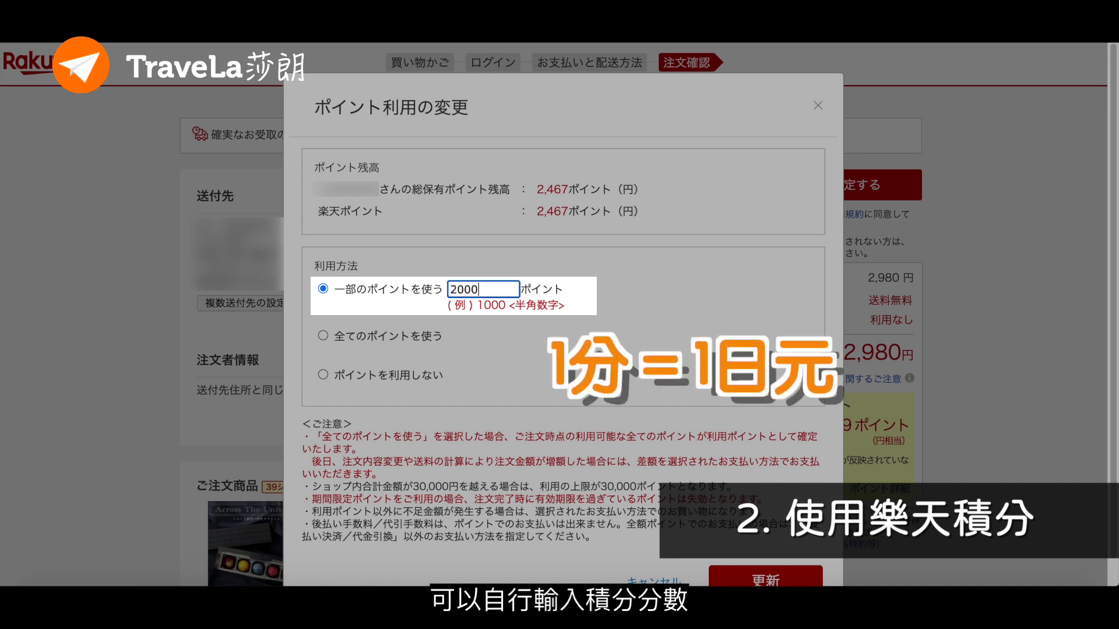
Step: Apply all available points (全てのポイントを使う) to the order and update it
left_click(322, 336)
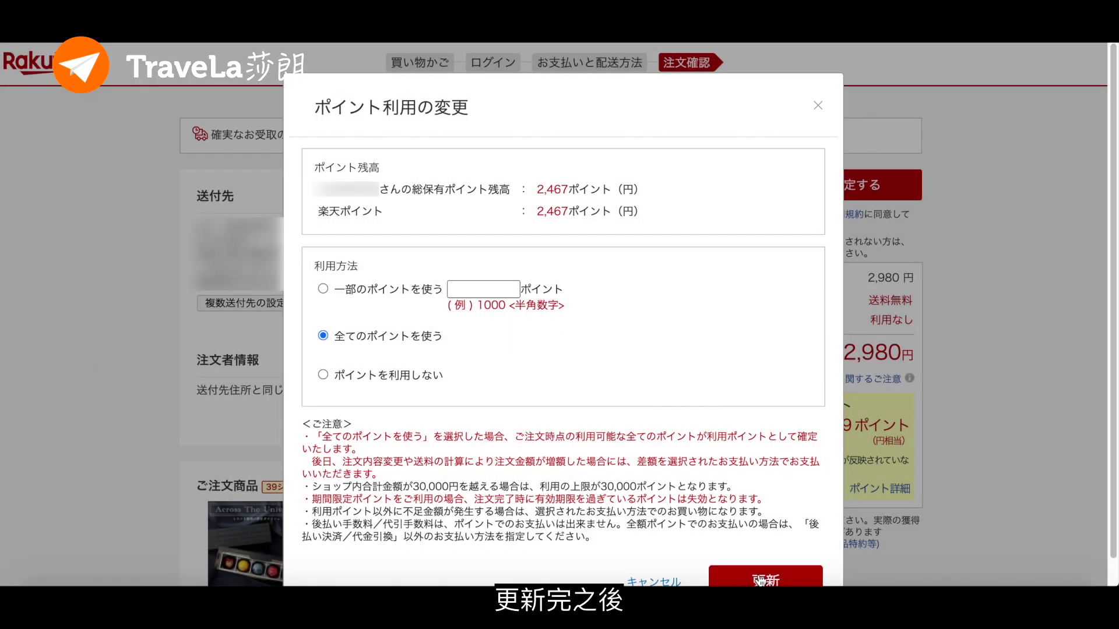
left_click(759, 581)
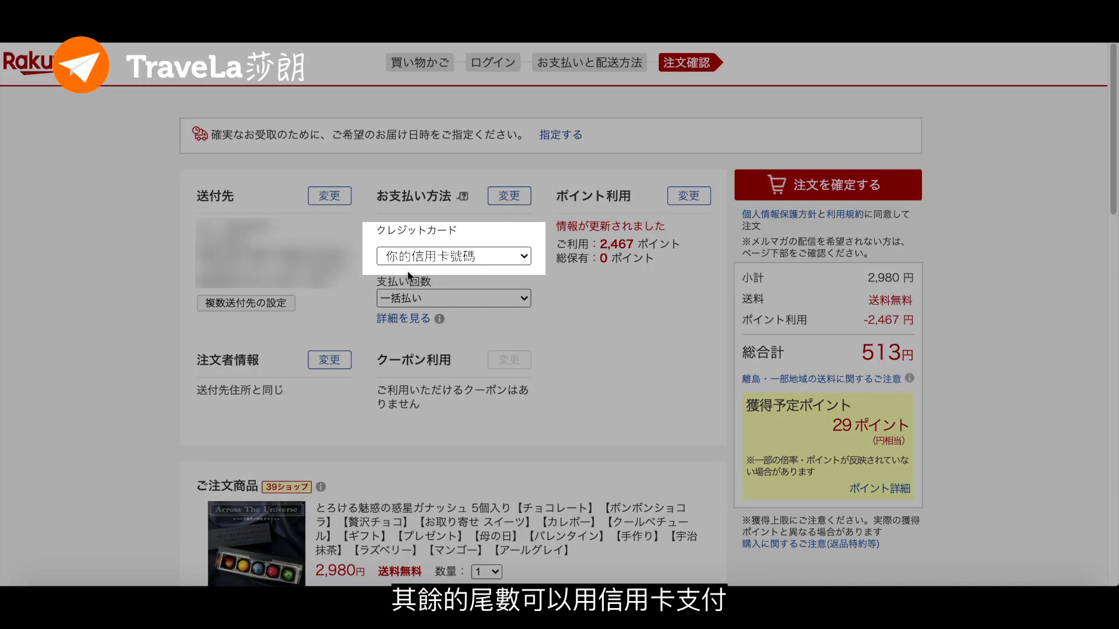
Step: Choose the credit card for the remaining amount and confirm the order
left_click(412, 262)
left_click(442, 257)
left_click(812, 197)
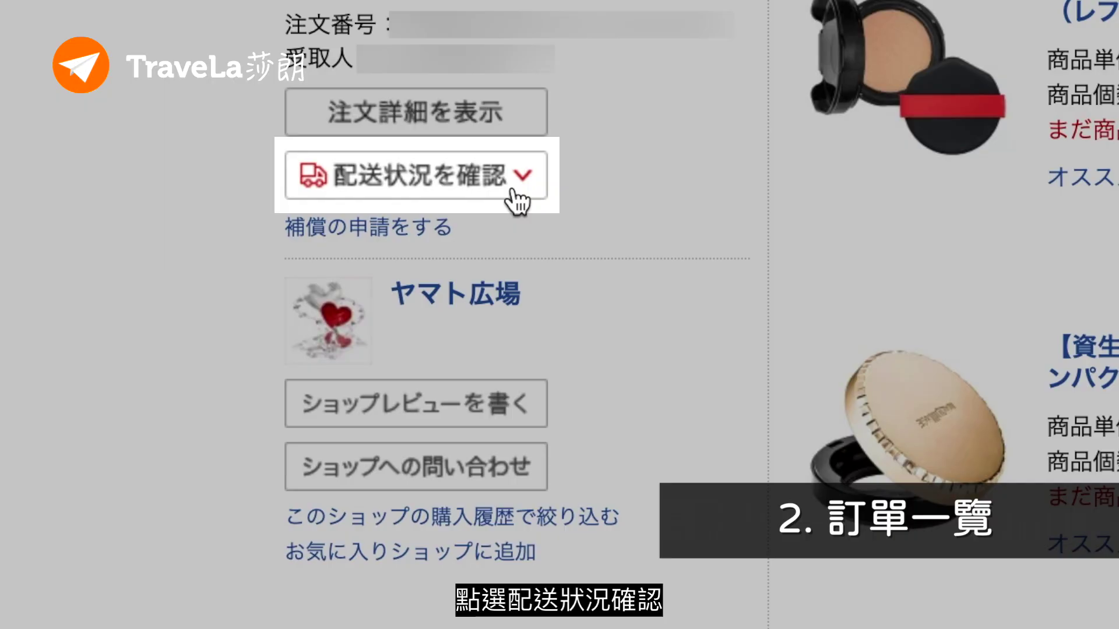
Step: Check the delivery status of the ヤマト広場 order in the purchase history and close the status message
left_click(513, 190)
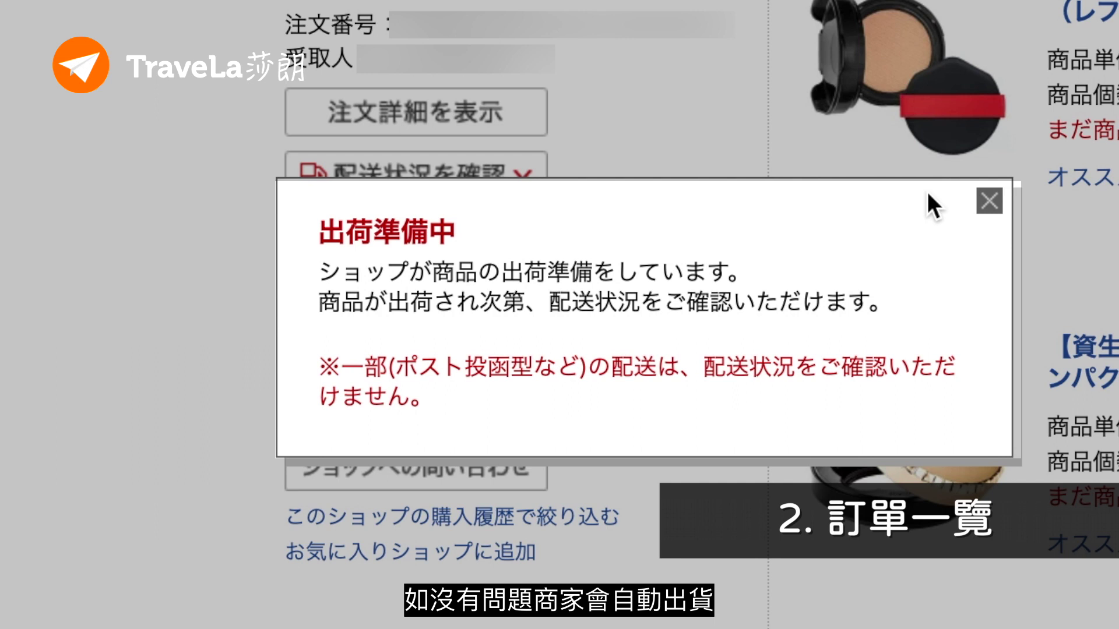
left_click(991, 195)
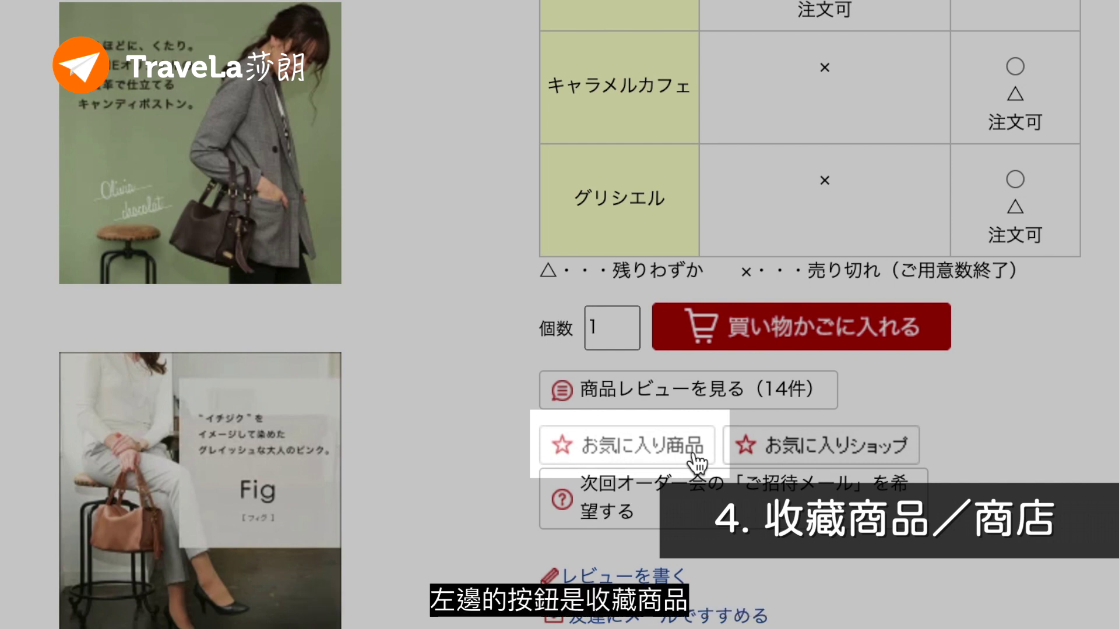
Step: Add the IANNE bag's shop and the bag itself to the favourites
left_click(735, 461)
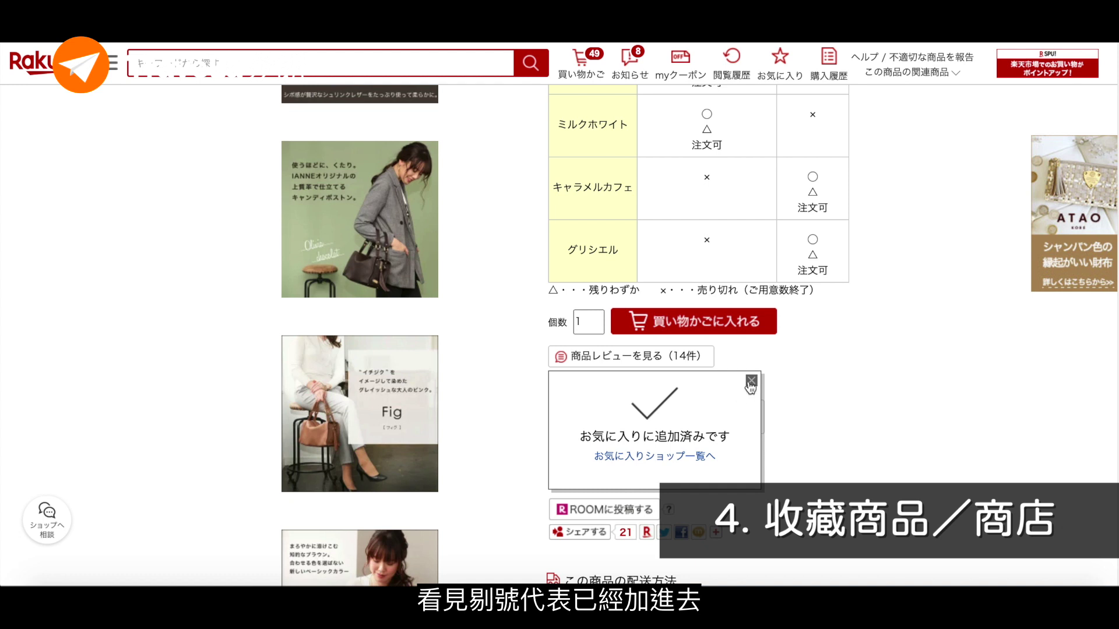
left_click(751, 381)
left_click(620, 393)
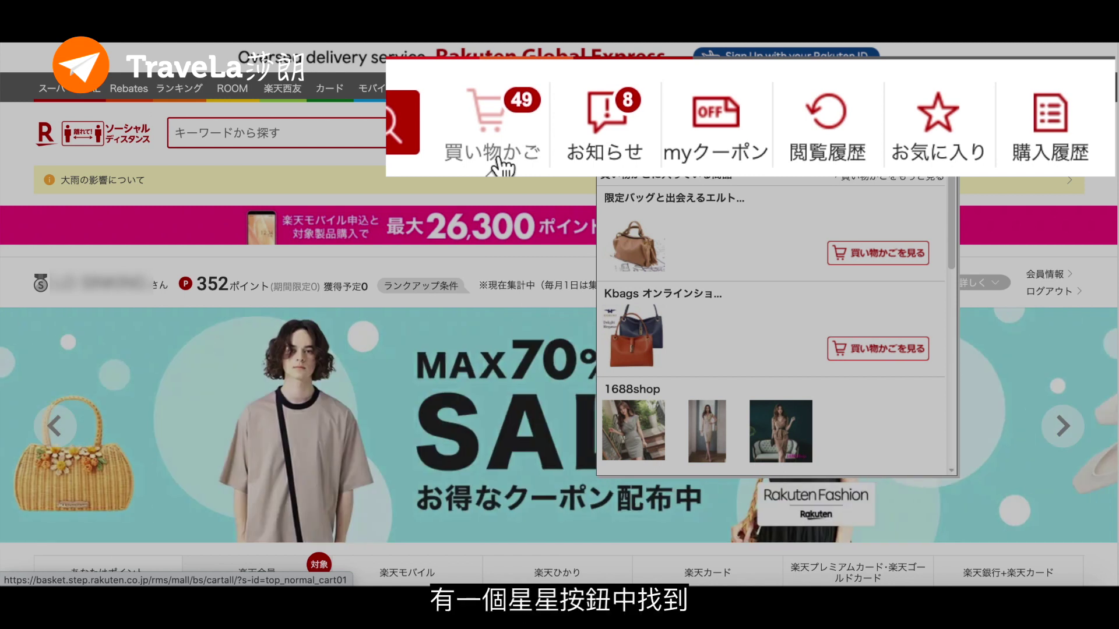
Step: Open the favourites list from the home page and view the favourite shops
left_click(956, 162)
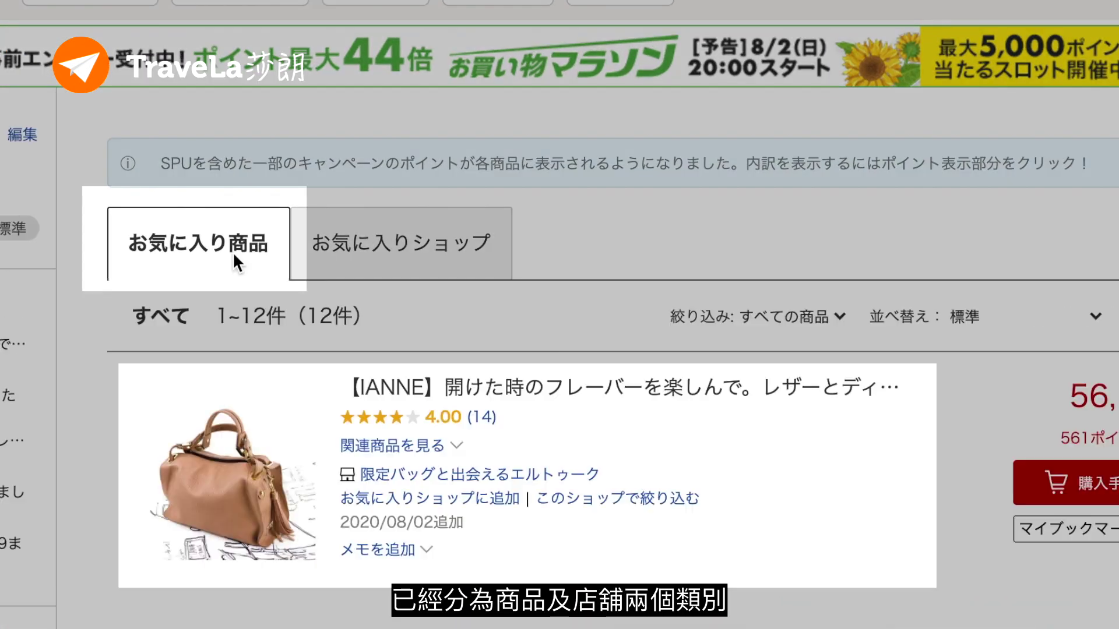
left_click(402, 245)
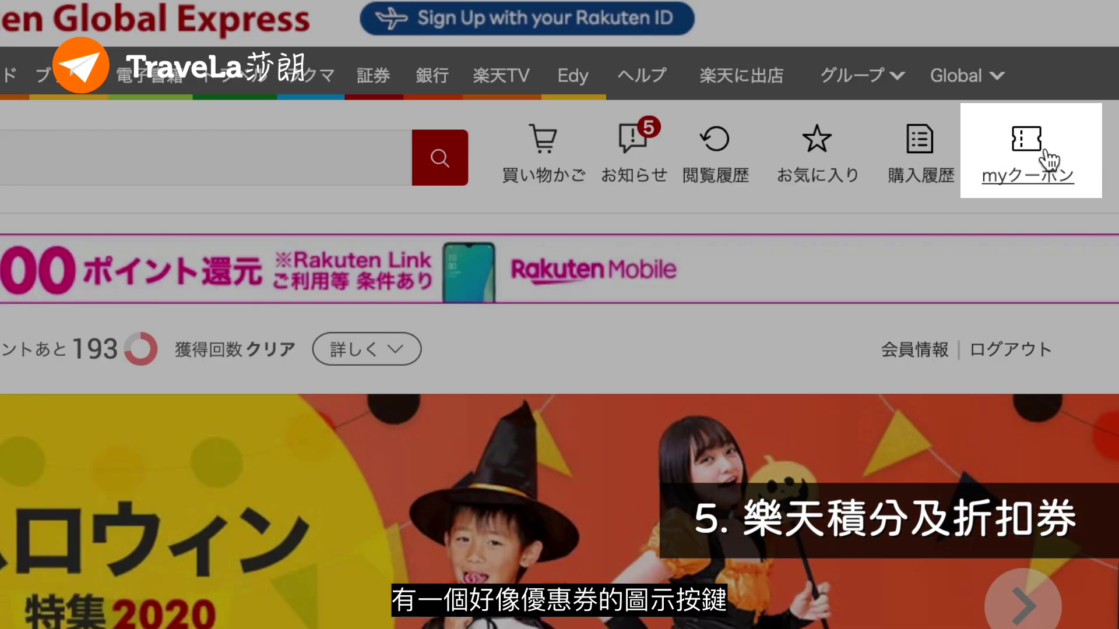
Step: View the available coupons, and look up the points history in Rakuten PointClub
left_click(1042, 156)
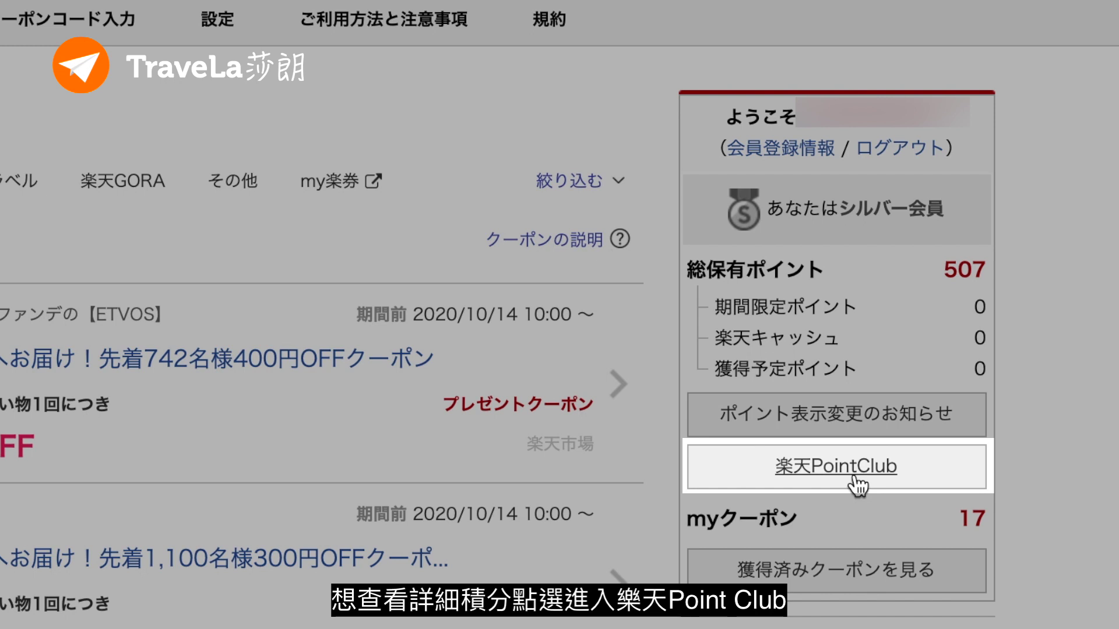
left_click(856, 485)
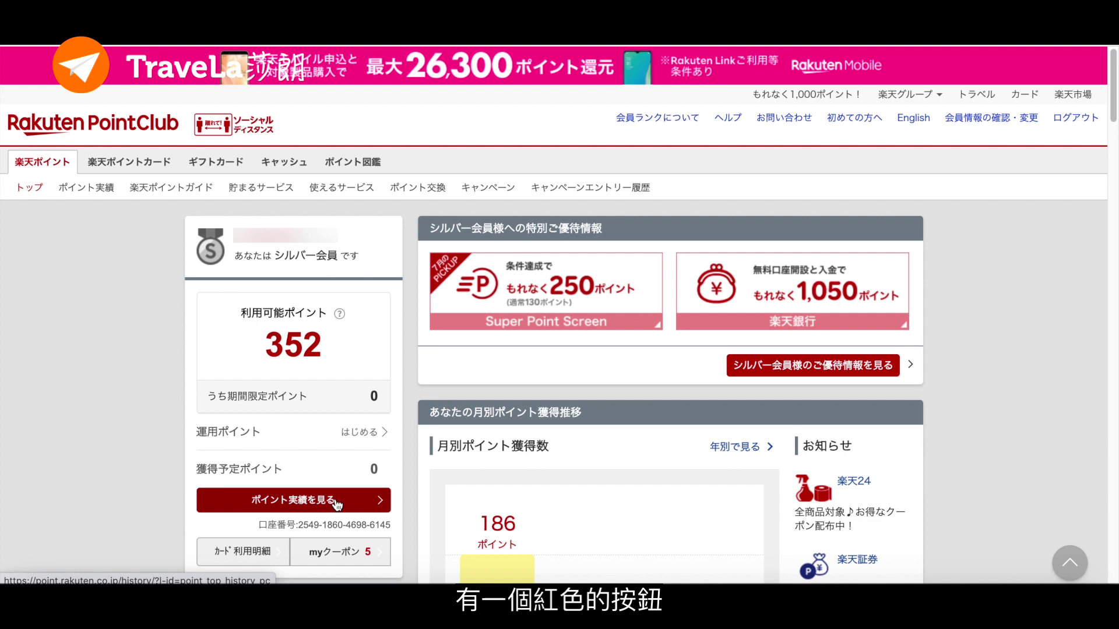
left_click(336, 502)
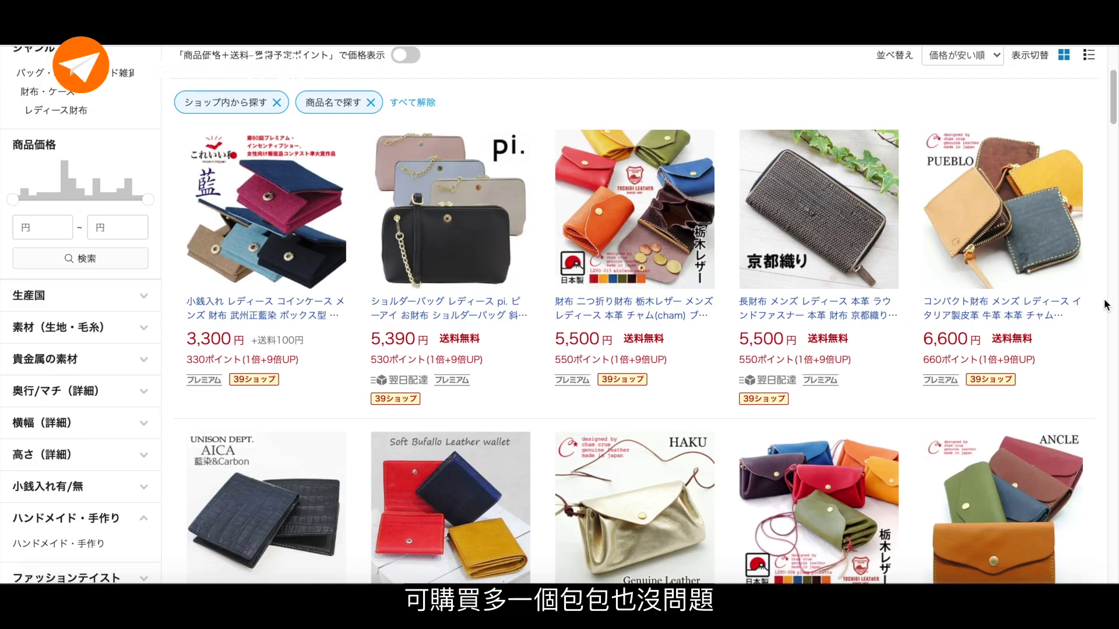
Step: Show the ianne search results' prices as item price plus shipping minus expected points
scroll(1106, 305, "down", 2)
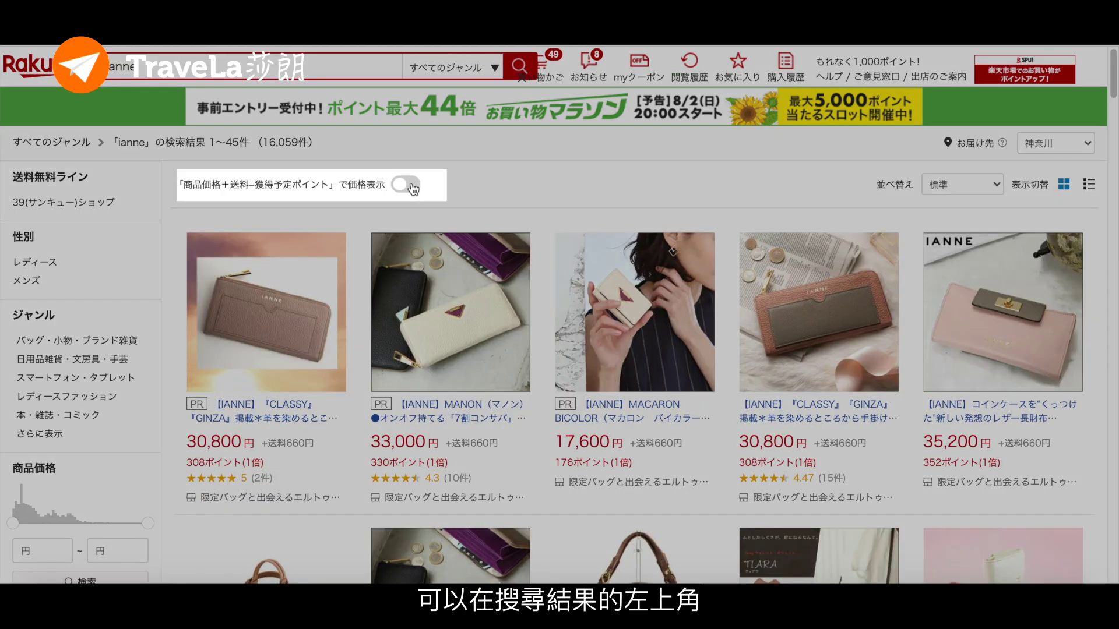
left_click(410, 184)
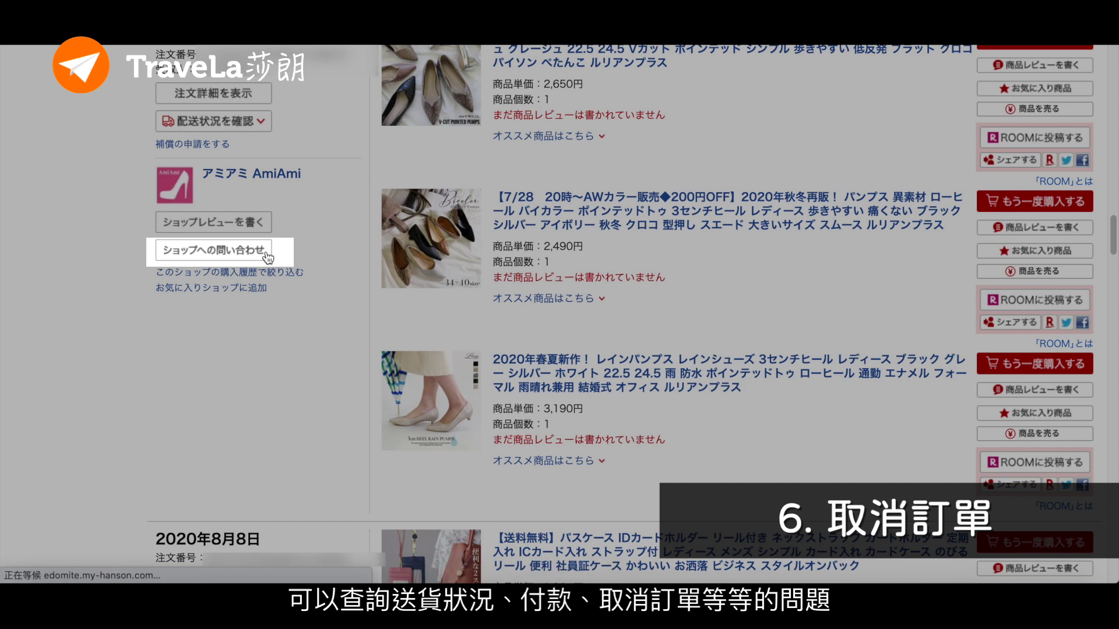
Step: Ask AmiAmi's automated inquiry service about キャンセル・返品について with キャンセルしたい, and read the order cancellation rules
left_click(267, 254)
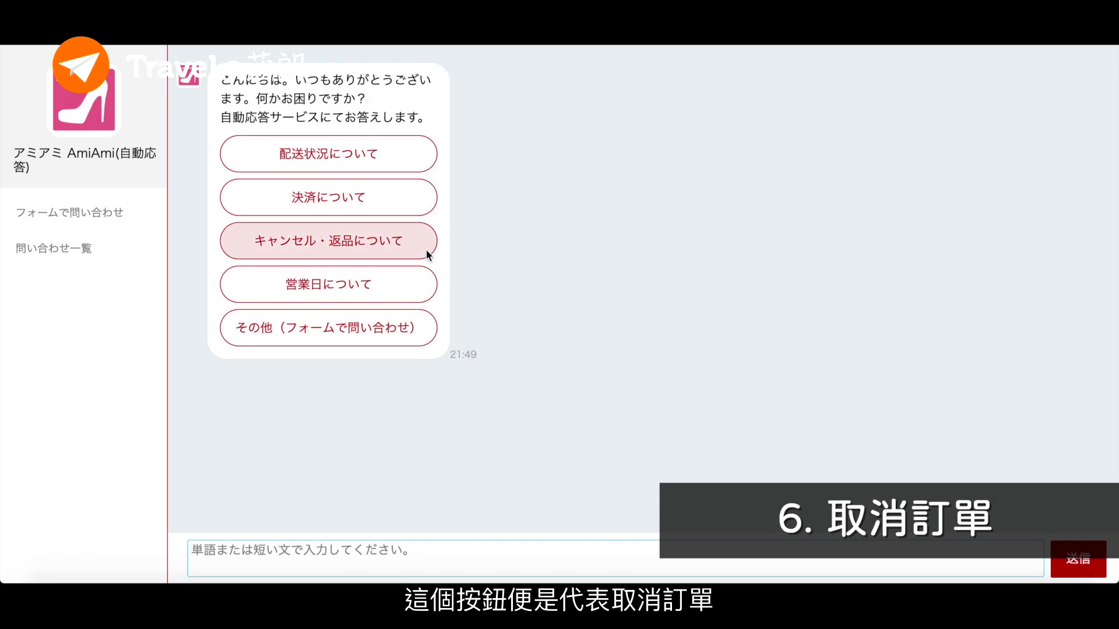
left_click(426, 251)
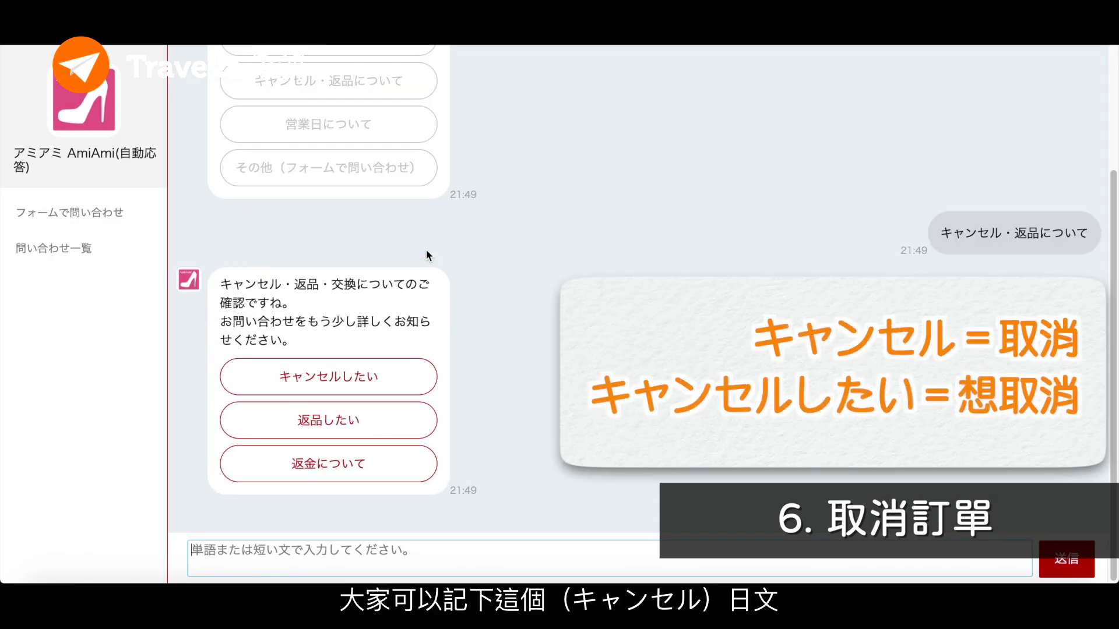
left_click(424, 365)
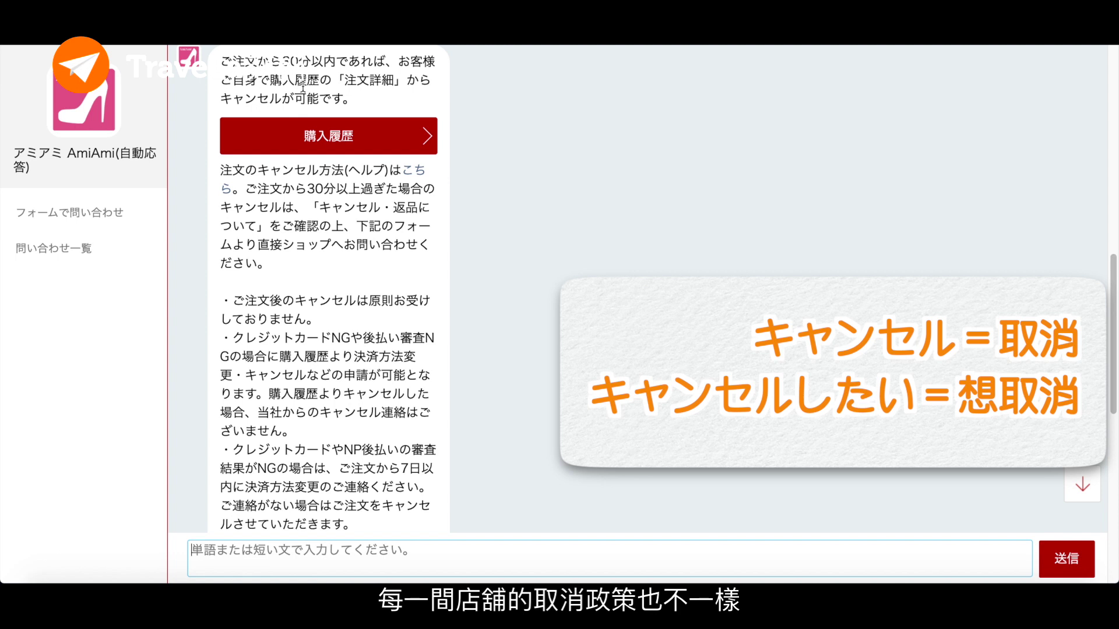
triple_click(372, 79)
left_click(386, 94)
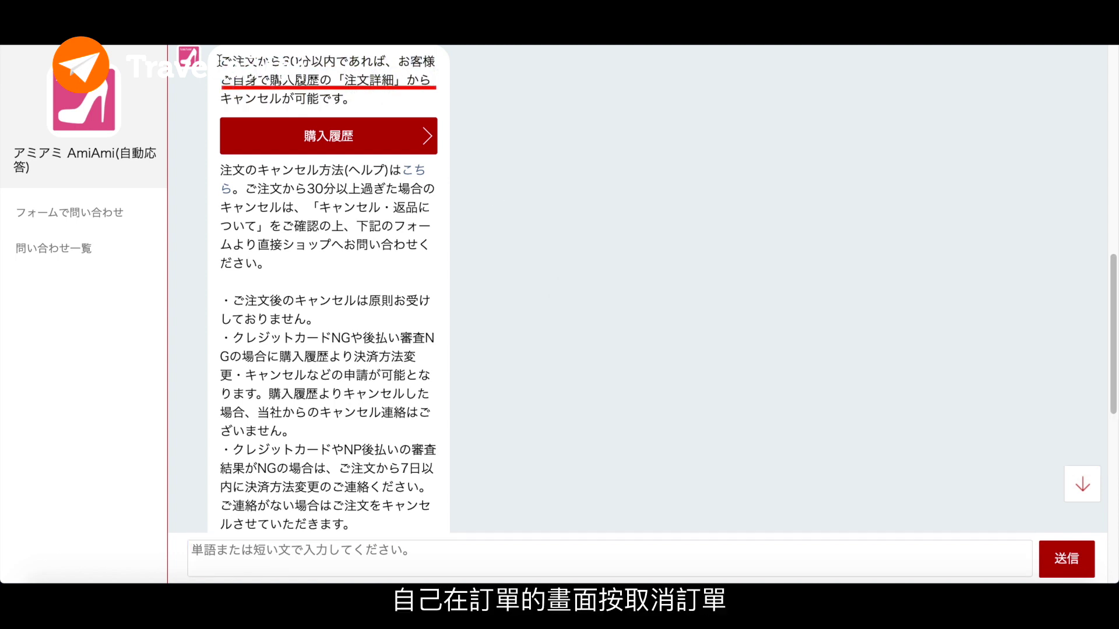
left_click_drag(218, 61, 354, 98)
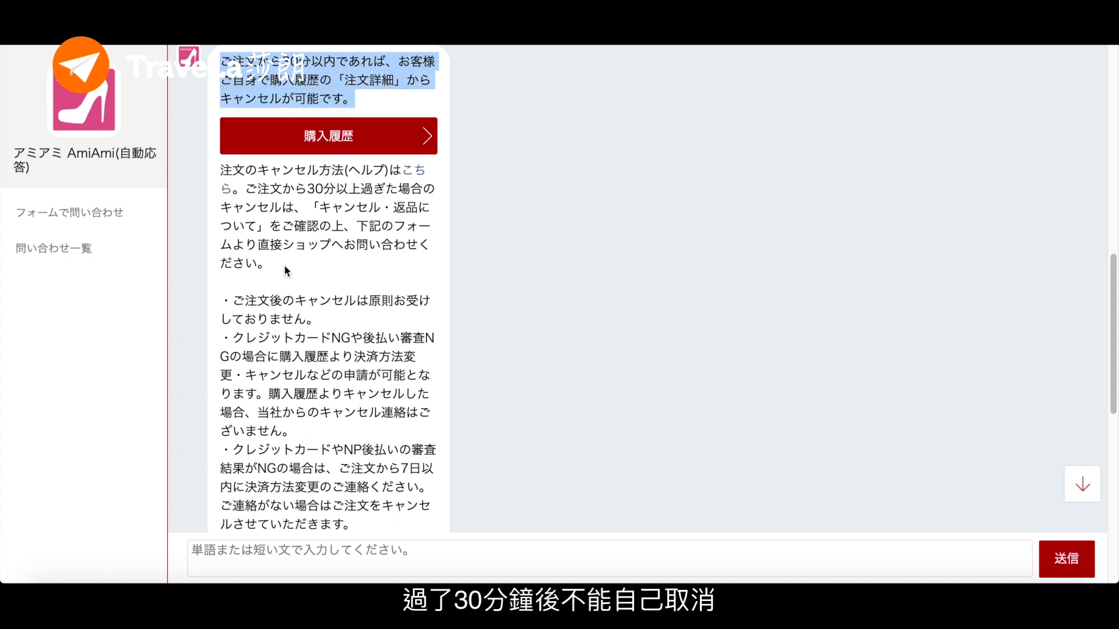
mouse_move(219, 171)
left_mouse_down()
mouse_move(239, 172)
mouse_move(344, 264)
left_mouse_up()
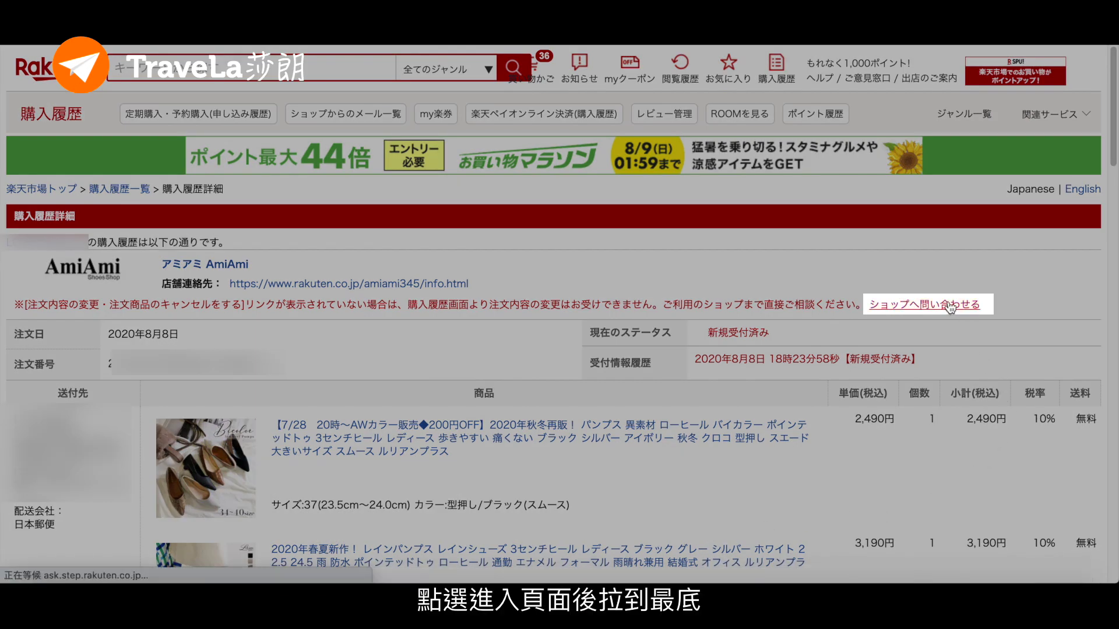
Step: Fill in the shop inquiry form for the AmiAmi order with category 返品・交換・キャンセルについて and message "Please cancel this order. Thank you!"
left_click(950, 304)
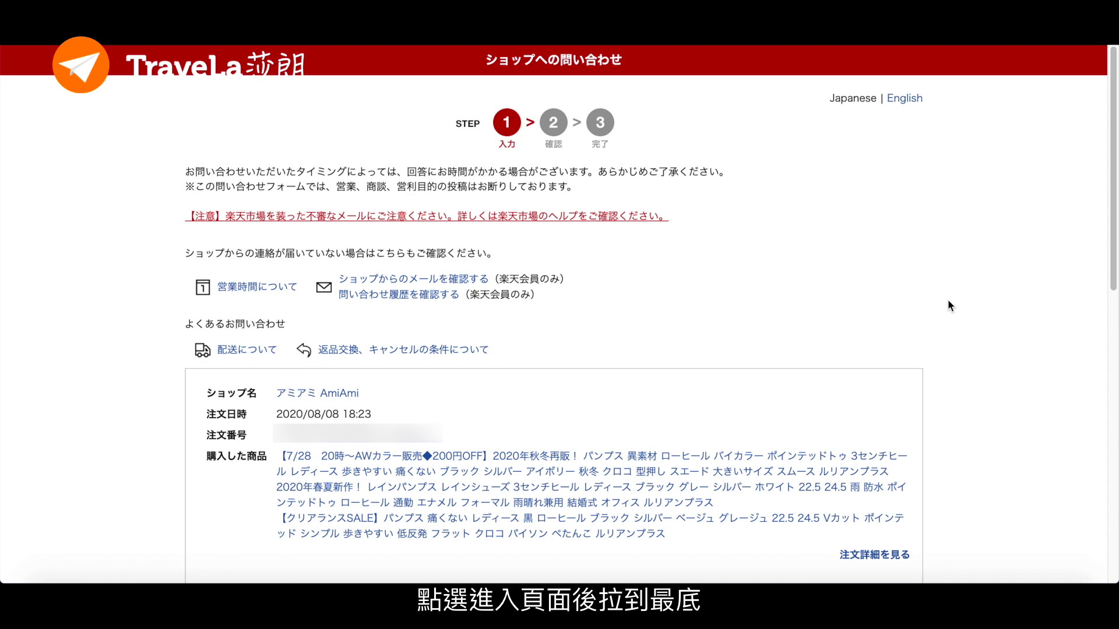
scroll(948, 302, "down", 5)
left_click(356, 365)
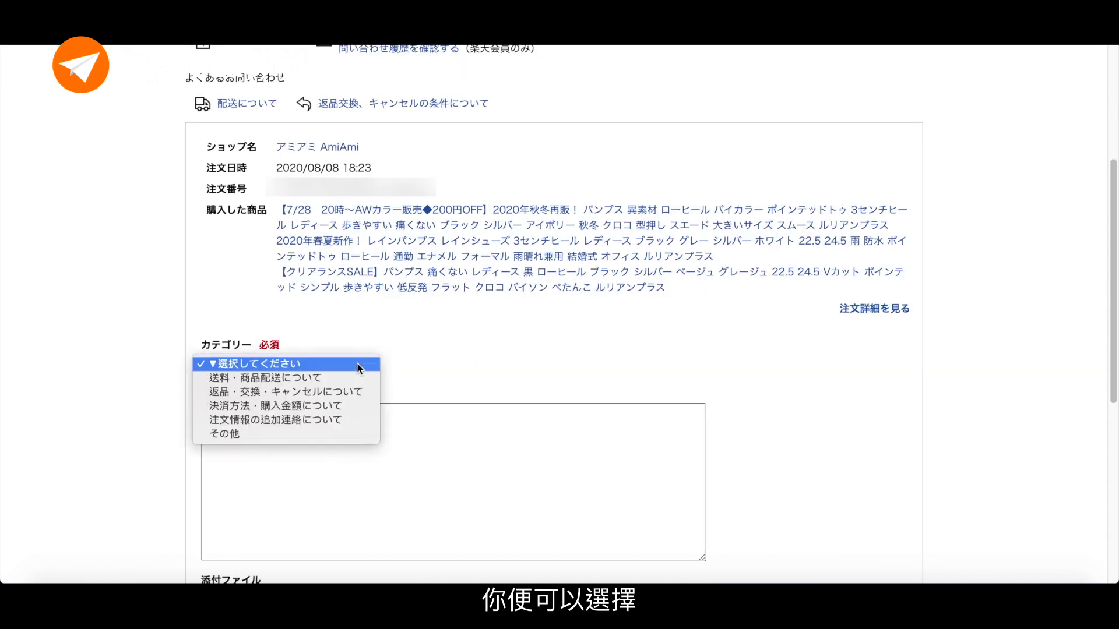
left_click(359, 394)
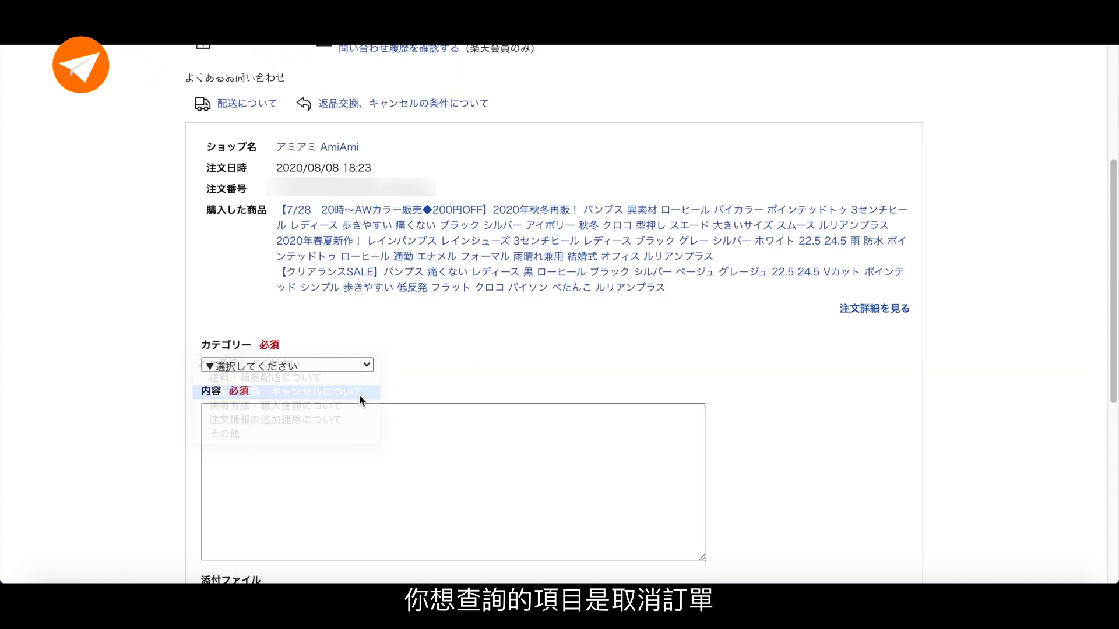
type("Please cancel this")
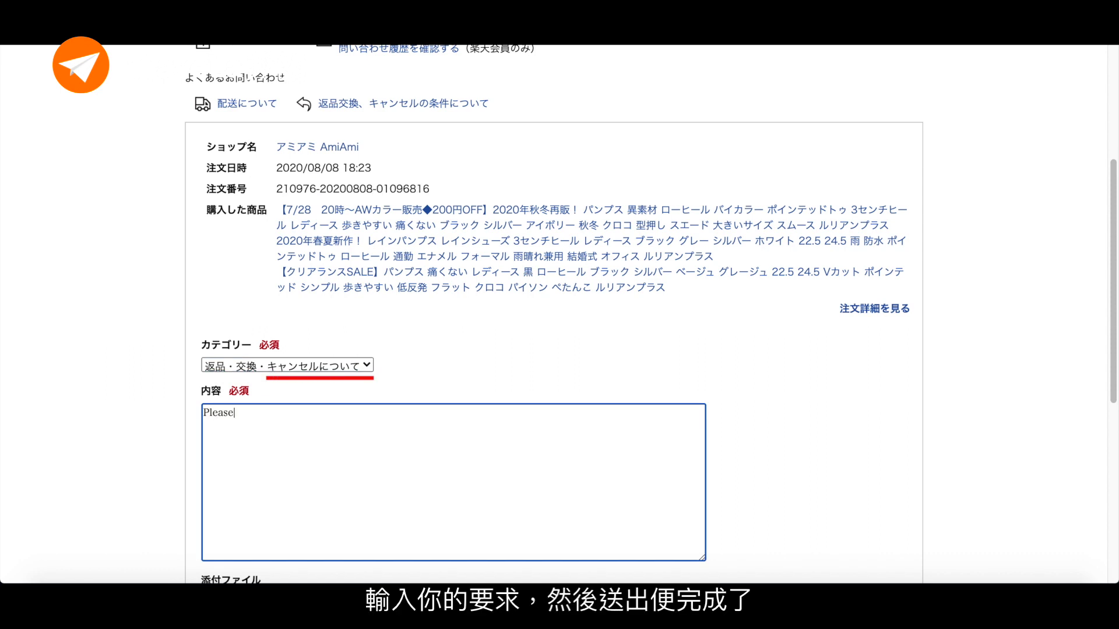
type(" order. Thank you!")
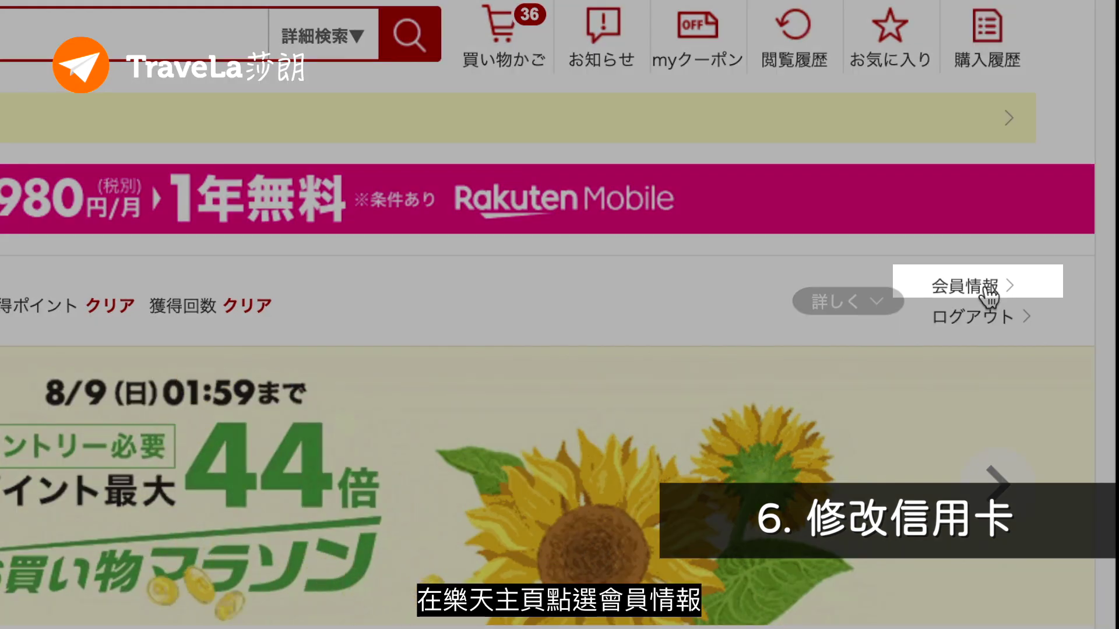
Step: Go from the Rakuten home page through 会員情報 to the member information registration and change page
left_click(985, 290)
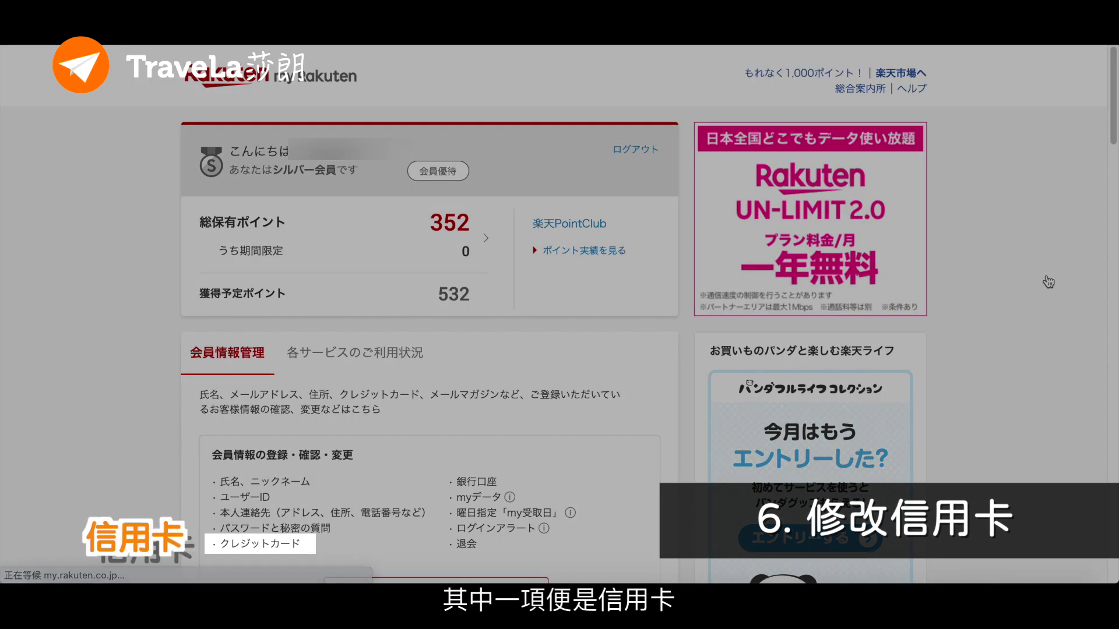
scroll(1047, 274, "down", 2)
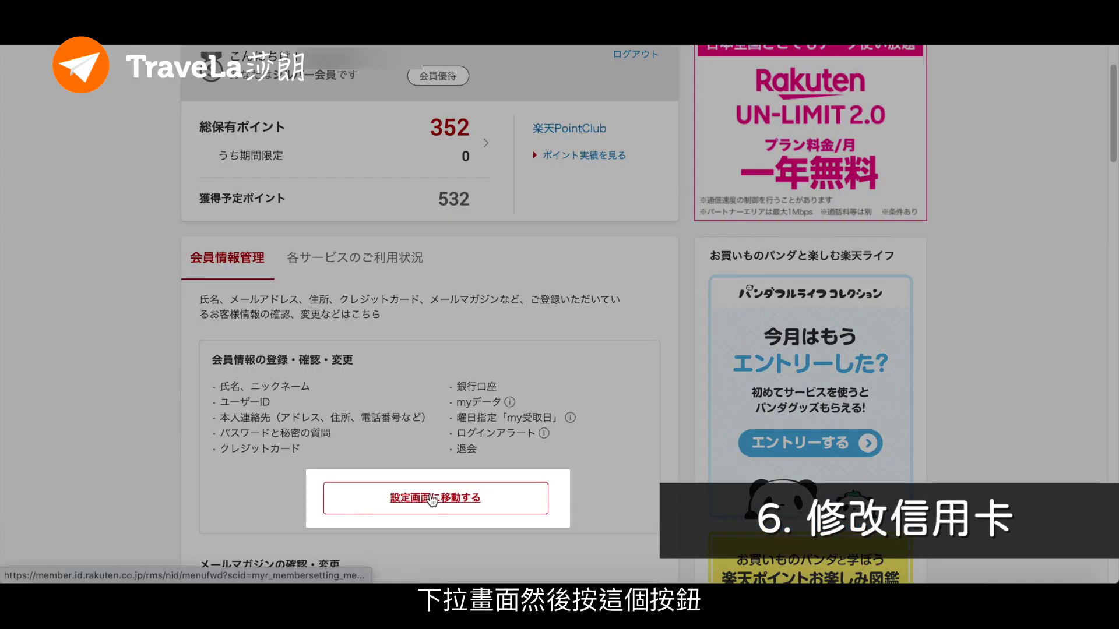
left_click(432, 499)
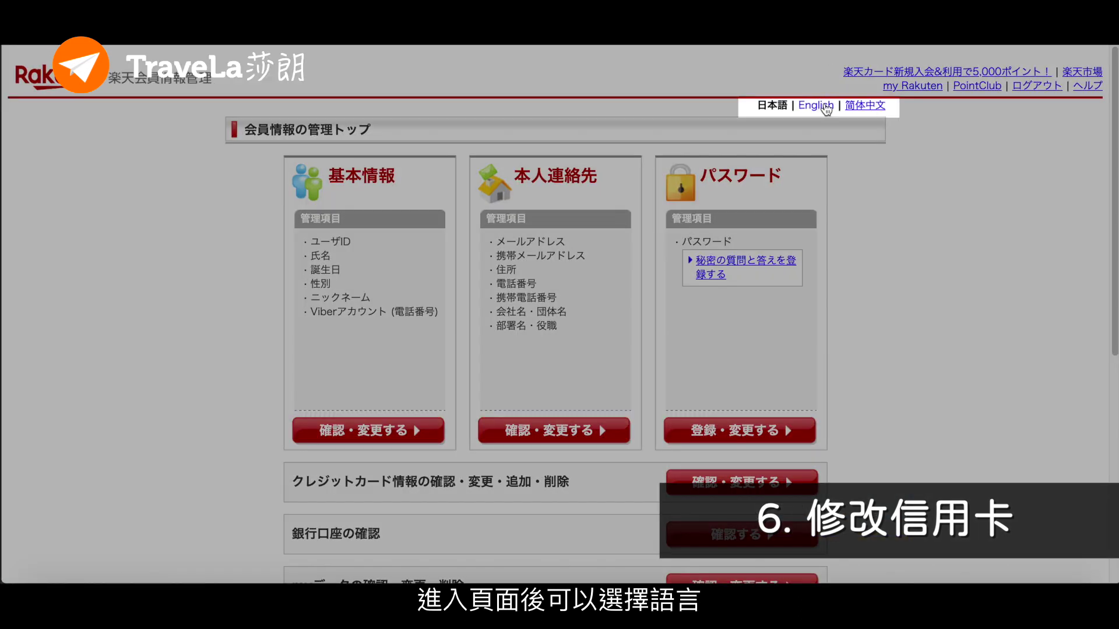
Step: Set the account page's language to 简体中文 and go to the credit card information for confirming or changing it
left_click(816, 106)
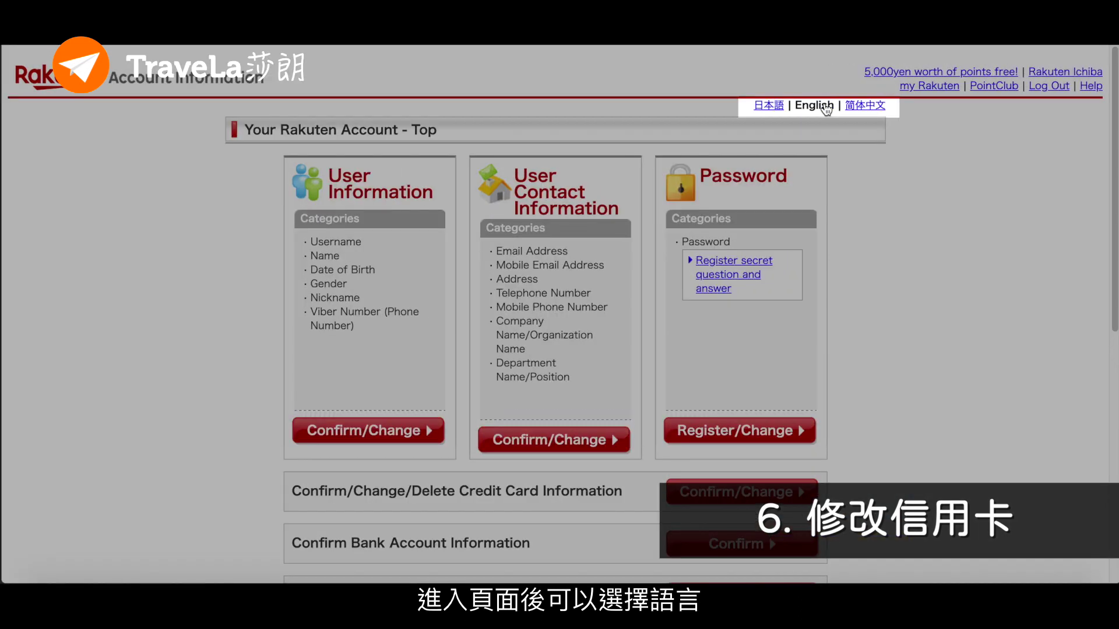
left_click(876, 109)
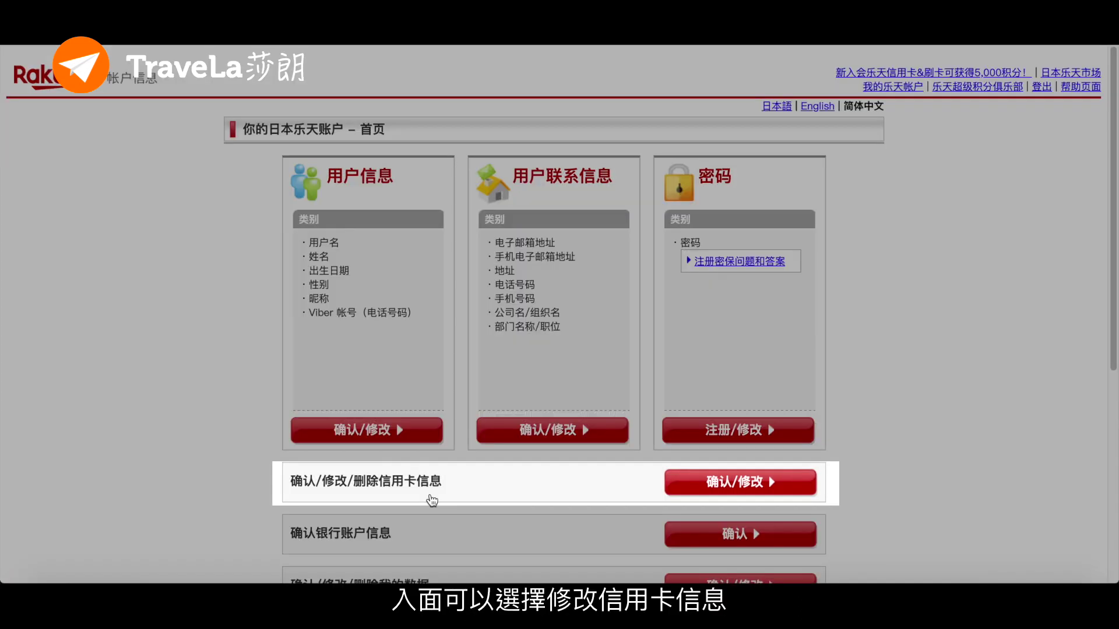
left_click(428, 495)
left_click(834, 400)
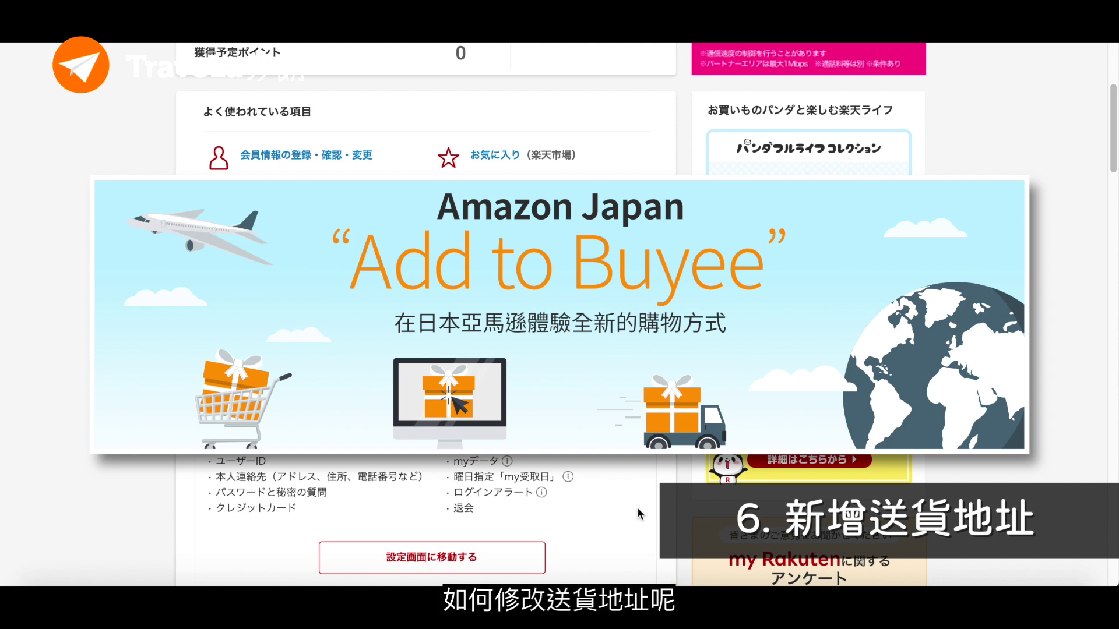
Step: Open the Rakuten Ichiba shipping address book through 送付先リストの登録、変更 on the my Rakuten page
scroll(639, 514, "down", 1)
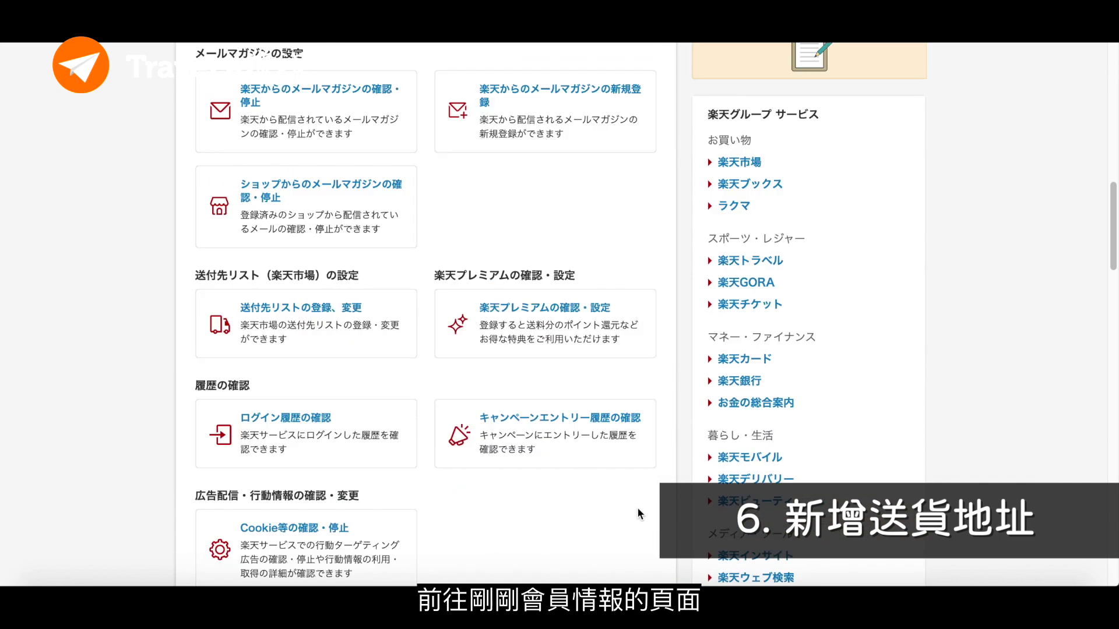
scroll(344, 262, "down", 3)
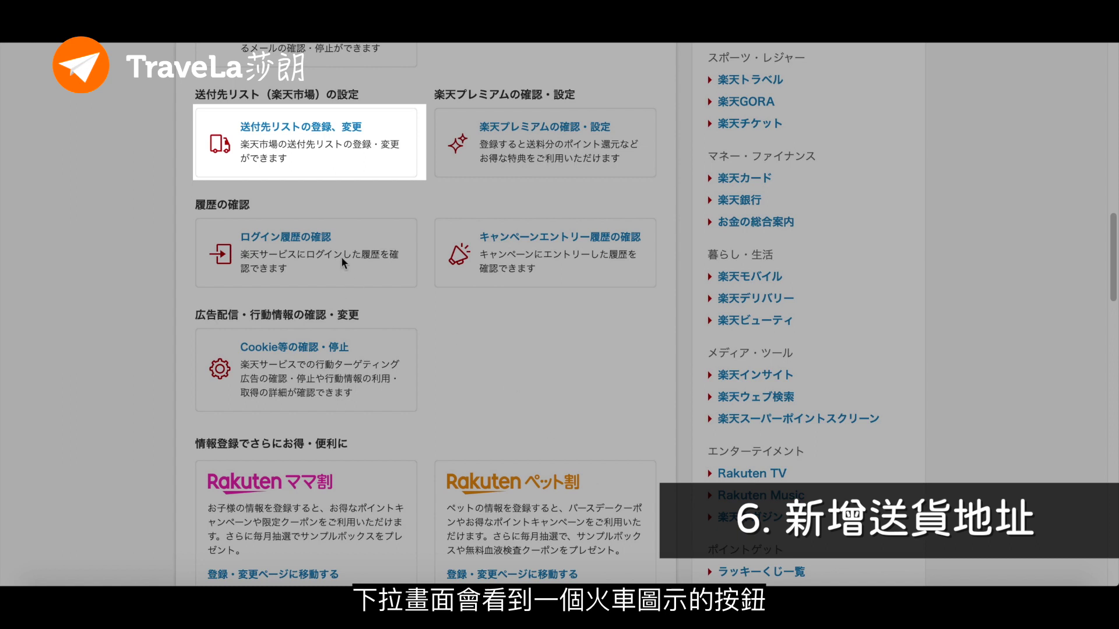
left_click(300, 135)
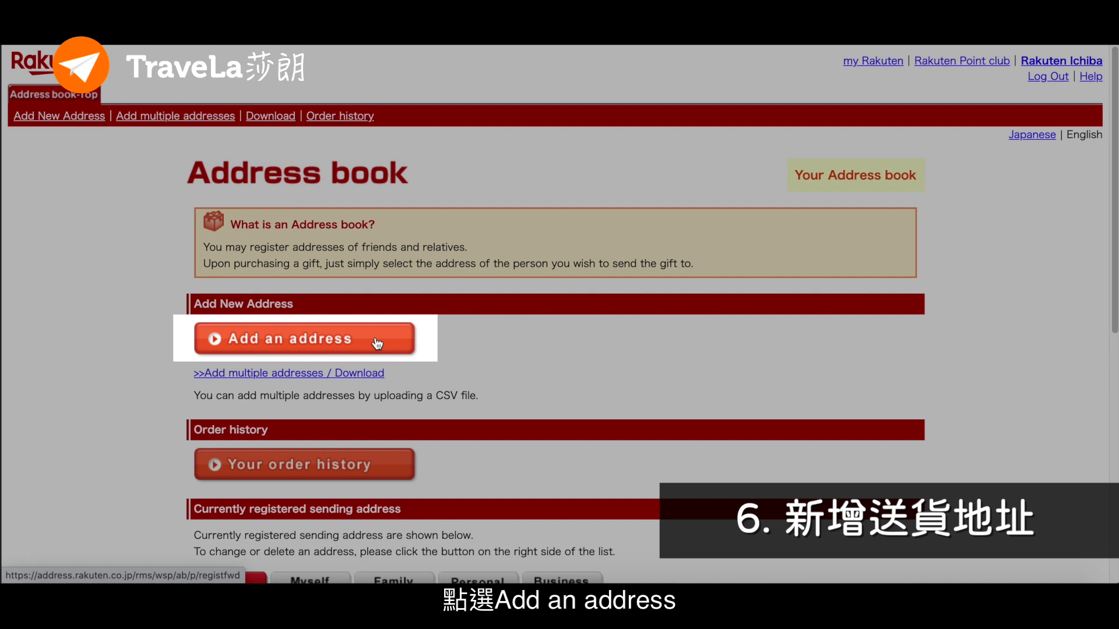
Step: Register a new address in Japan with the recipient's name, forwarding warehouse address and telephone number, and view the registered addresses
left_click(377, 344)
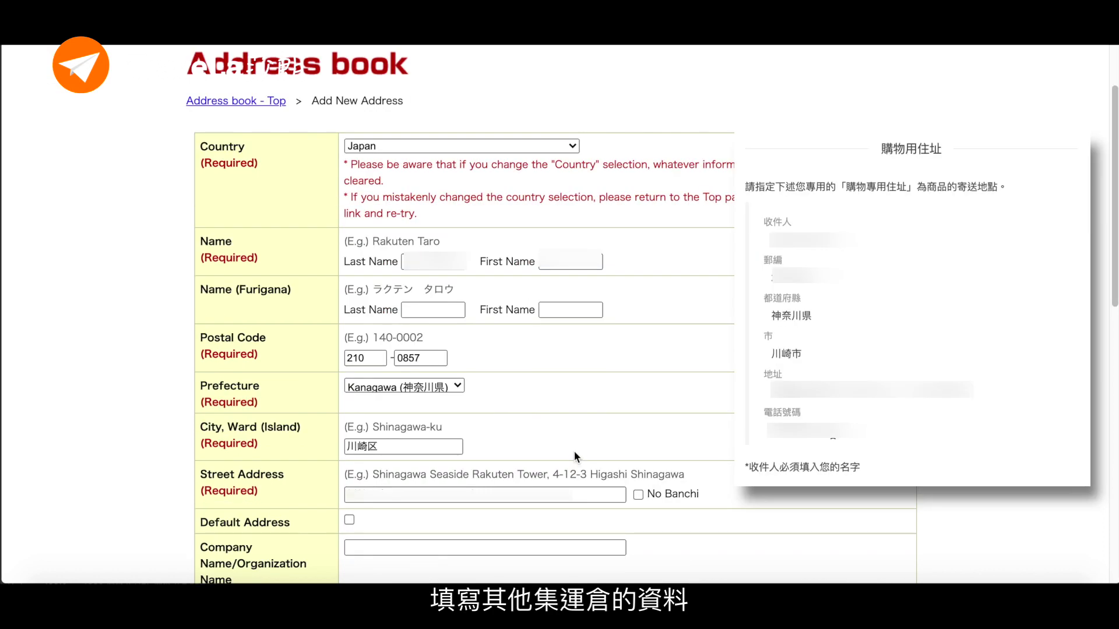
scroll(574, 452, "down", 8)
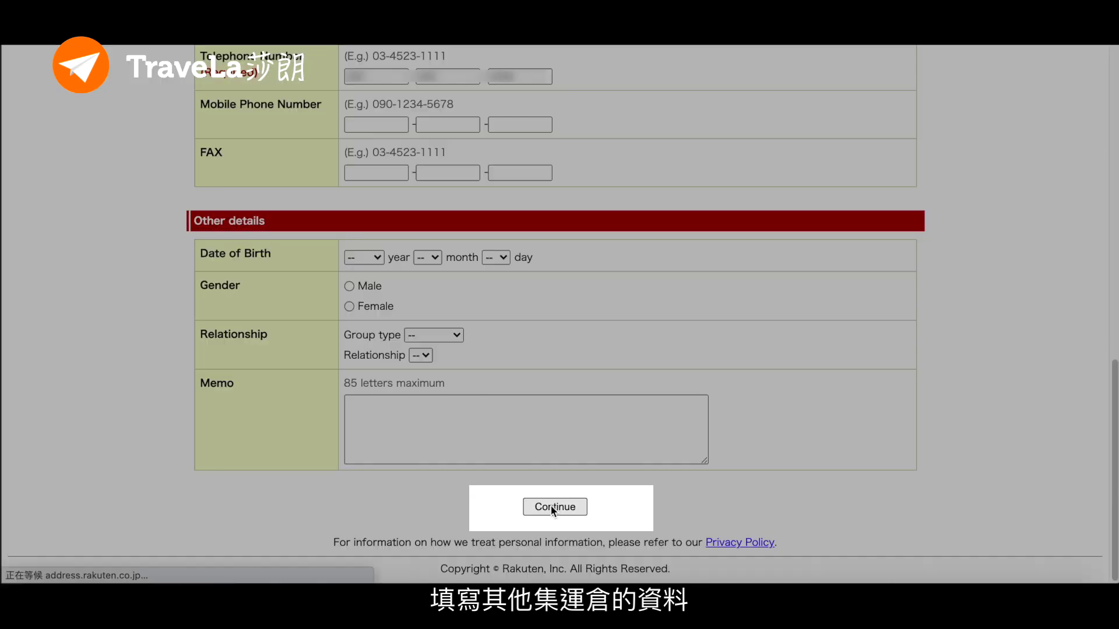
left_click(550, 506)
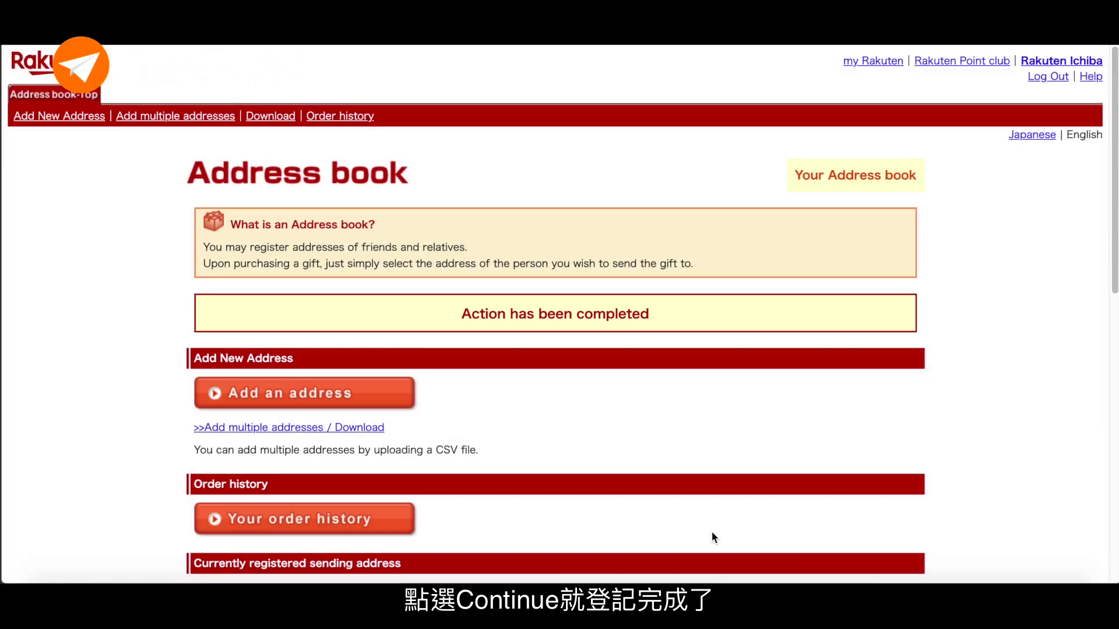
scroll(708, 530, "down", 10)
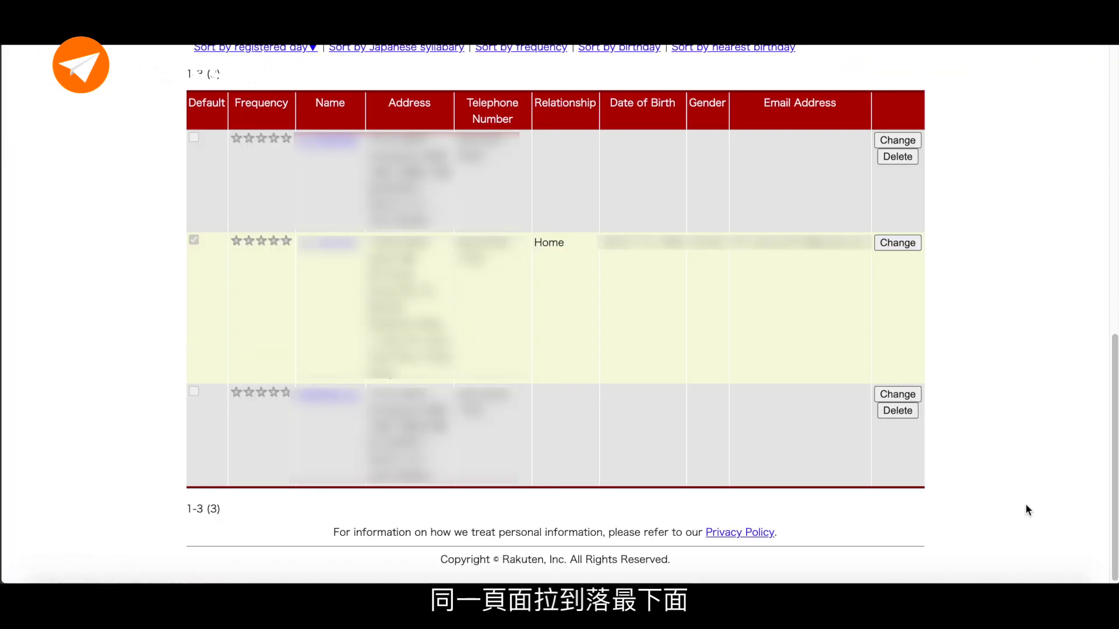